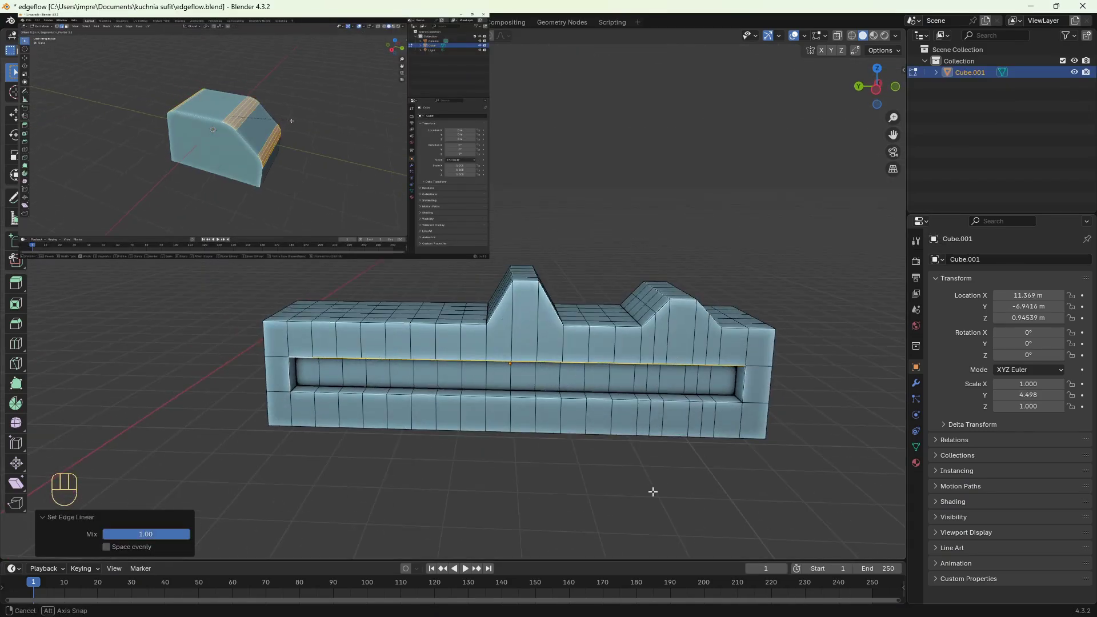
Flatten the smaller bump on the block by applying Set Flow to its six edge loops and raising the Min Angle
middle_drag(653, 492, 645, 495)
alt+shift+click(637, 431)
alt+shift+click(649, 428)
alt+shift+click(662, 427)
alt+shift+click(691, 424)
alt+shift+click(704, 422)
alt+shift+click(719, 419)
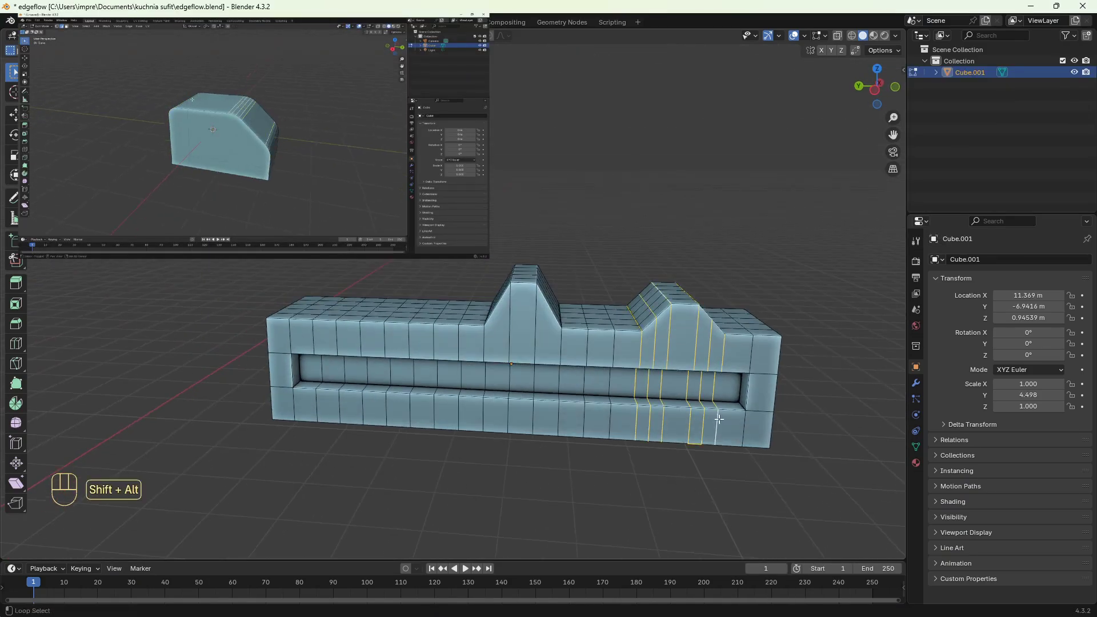
right_click(364, 235)
click(361, 226)
drag(139, 499, 177, 498)
click(514, 487)
middle_drag(522, 488, 524, 478)
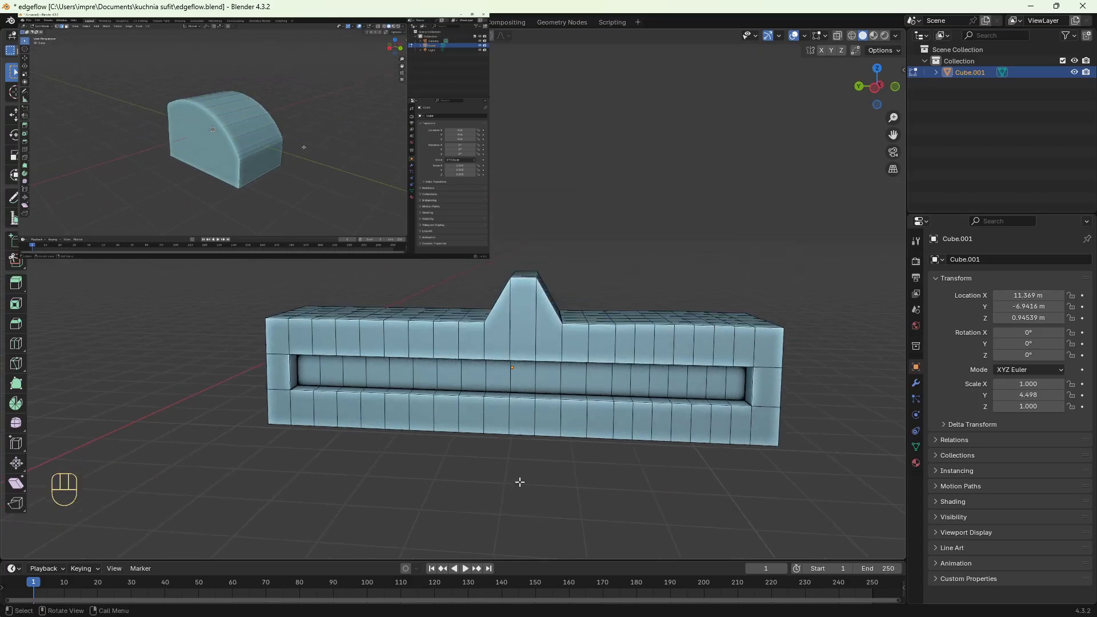
Select the two edge loops running through the remaining tall bump and apply Set Flow to them
alt+shift+click(509, 342)
alt+shift+click(536, 343)
right_click(255, 268)
click(252, 226)
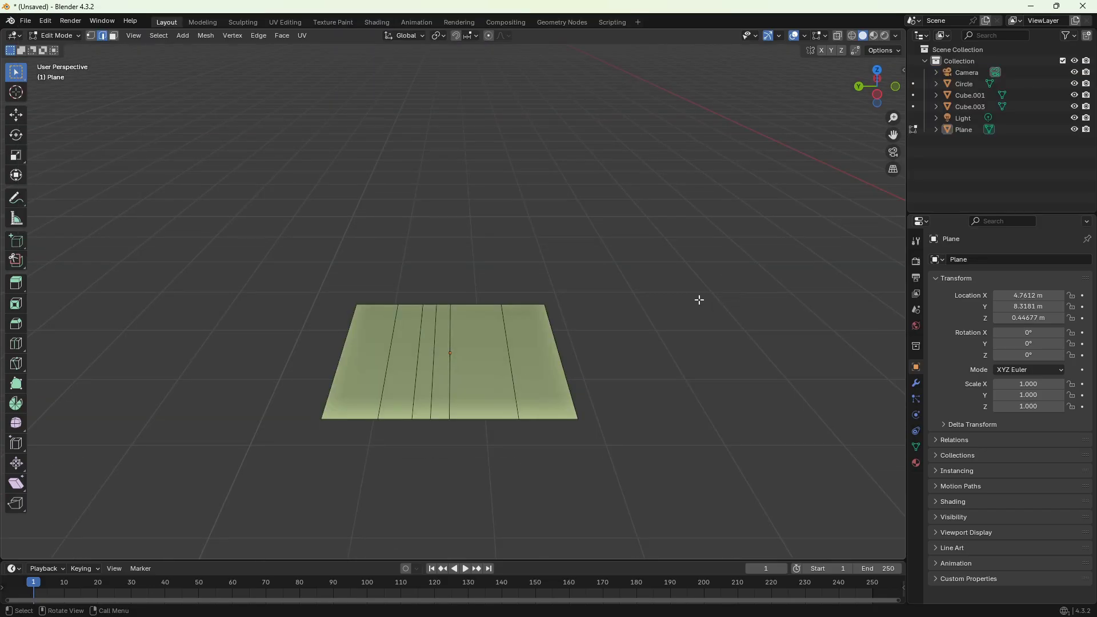
Find the EdgeFlow extension in the preferences by searching for "edge", install it and close the preferences
click(45, 22)
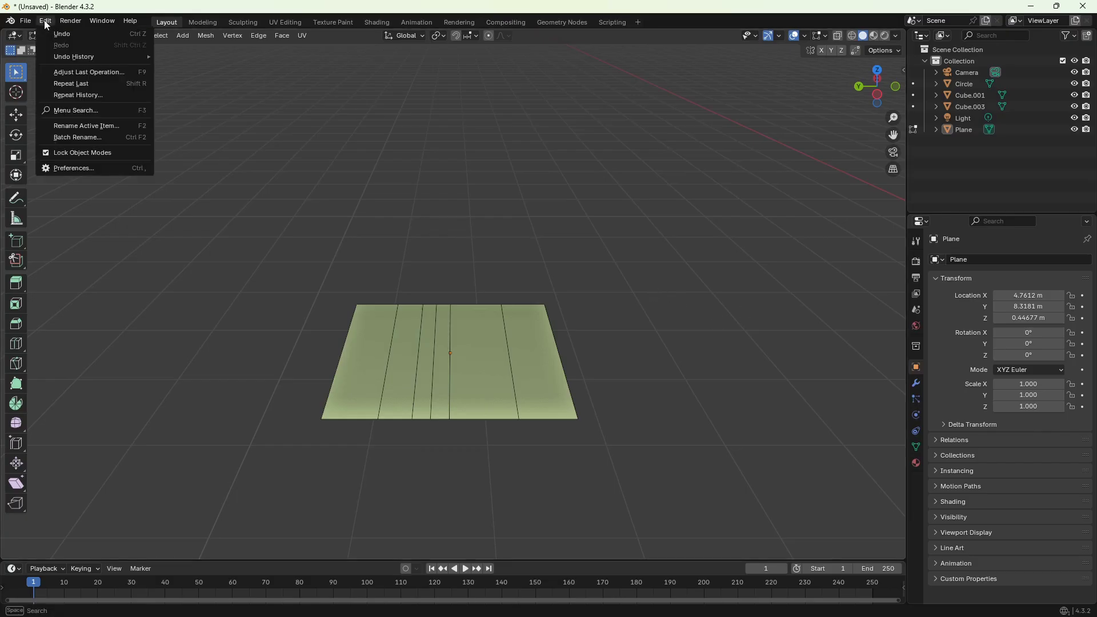
click(63, 169)
click(125, 30)
text(edge)
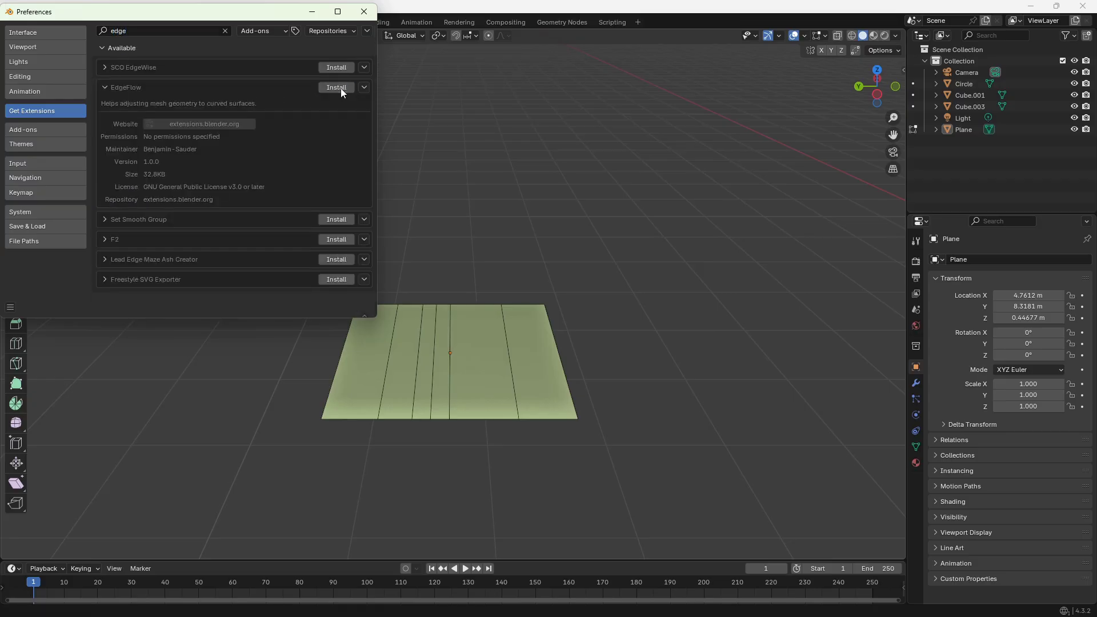
click(341, 89)
click(371, 16)
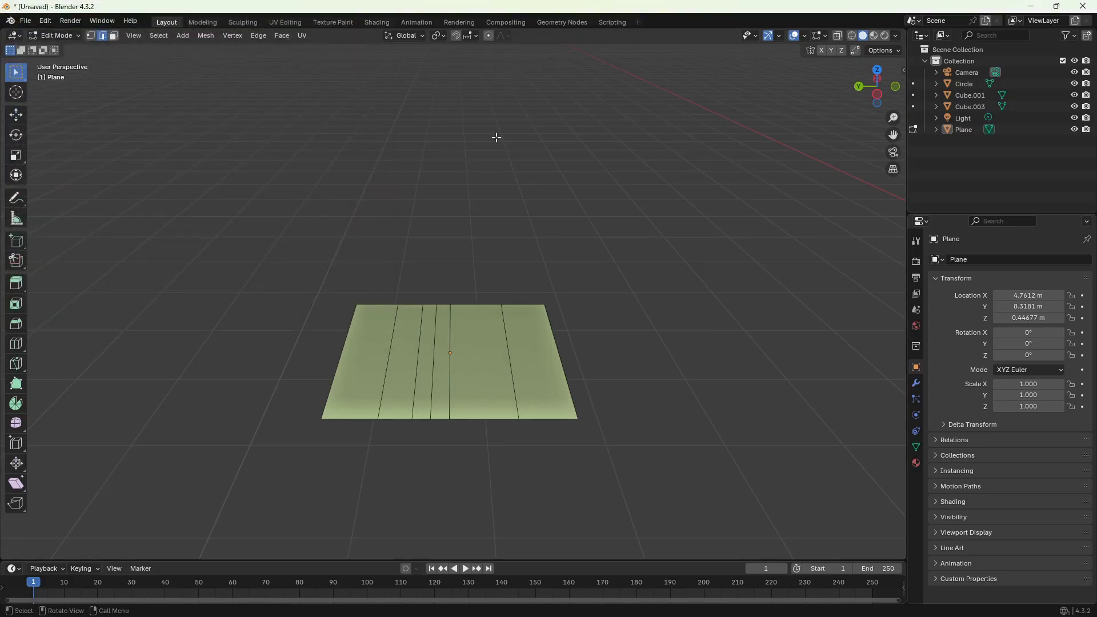
Check the edge commands for the Set Flow entry
key(ctrl+e)
mouse_move(217, 214)
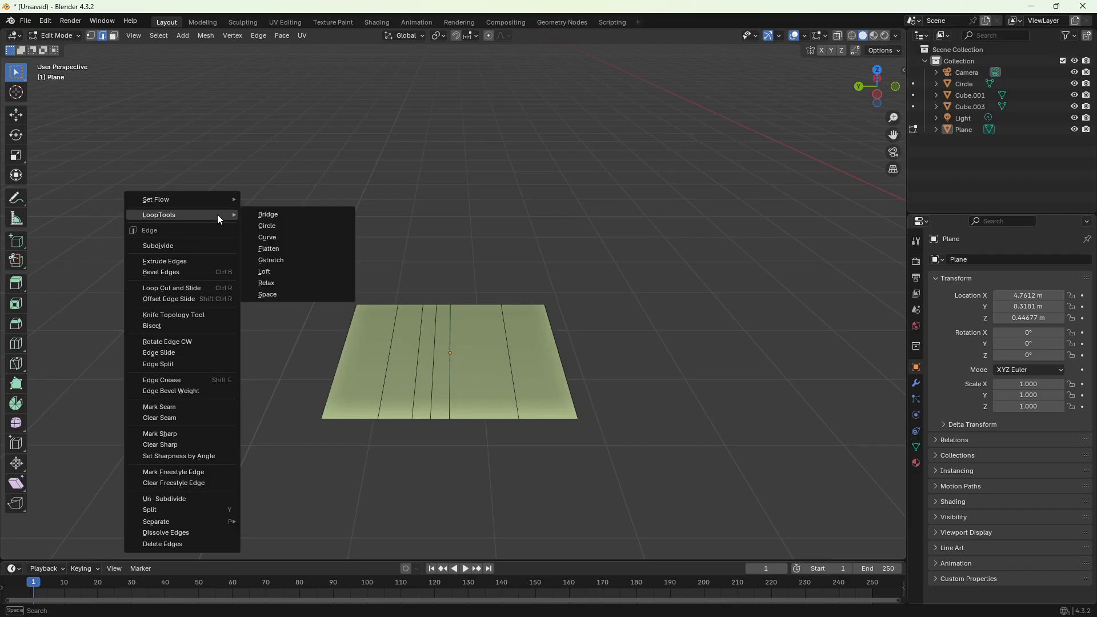
mouse_move(160, 199)
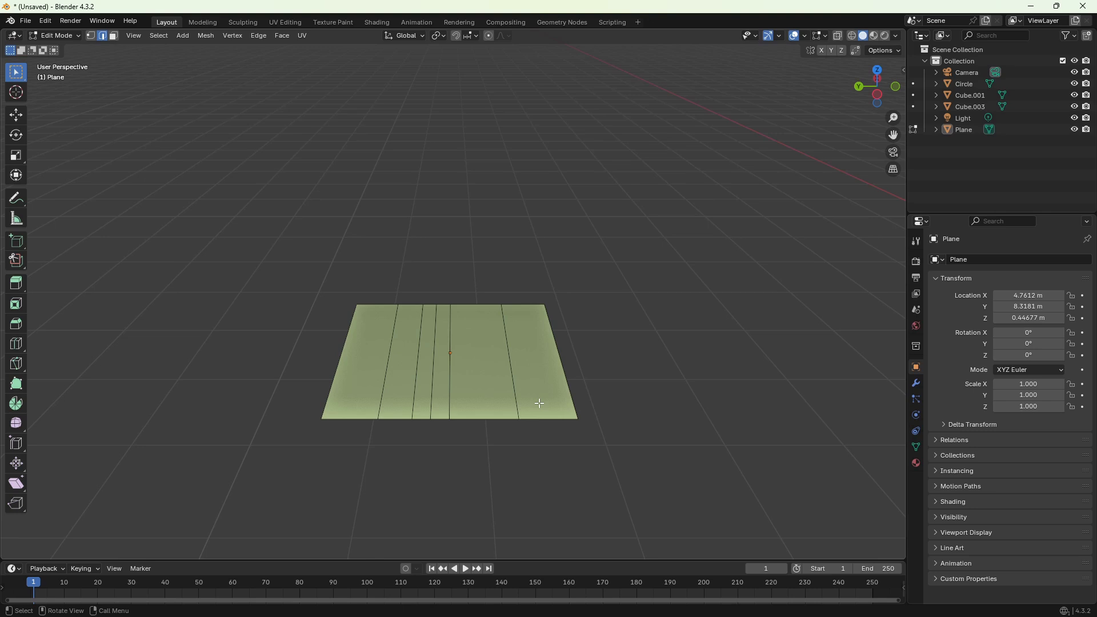
Apply Set Flow to the plane's center edge, then clear the selection
click(450, 350)
right_click(711, 265)
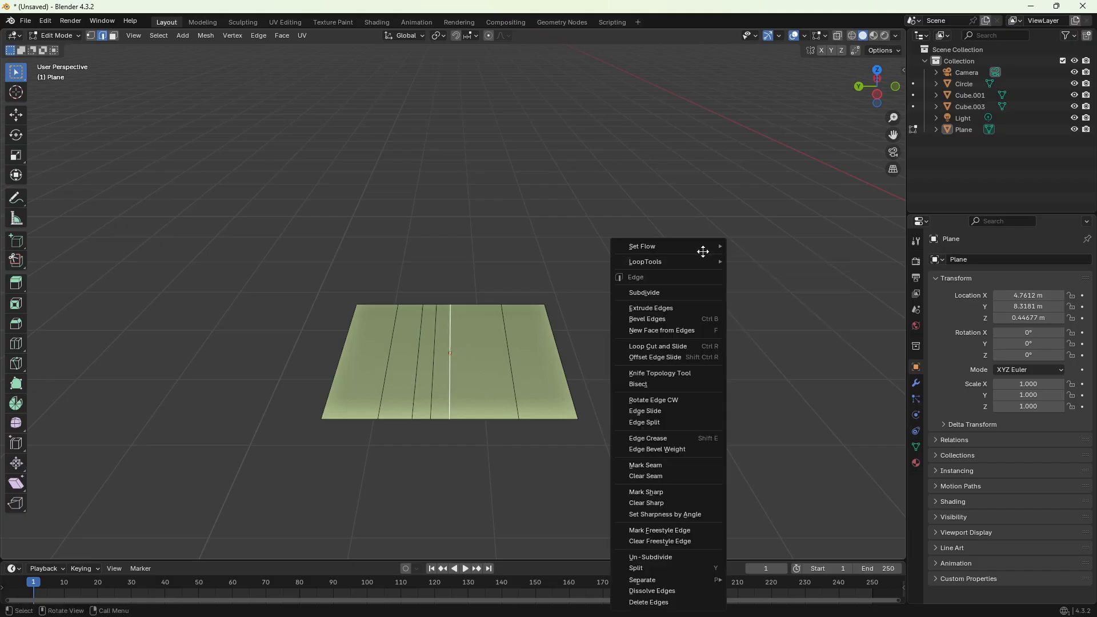
mouse_move(702, 249)
click(754, 250)
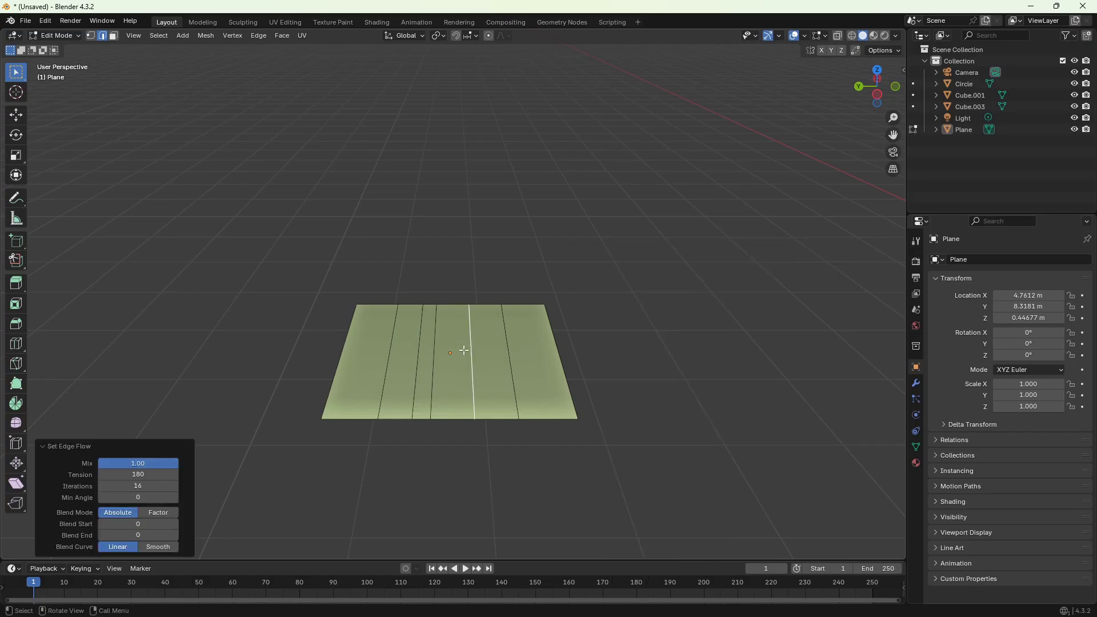
click(643, 322)
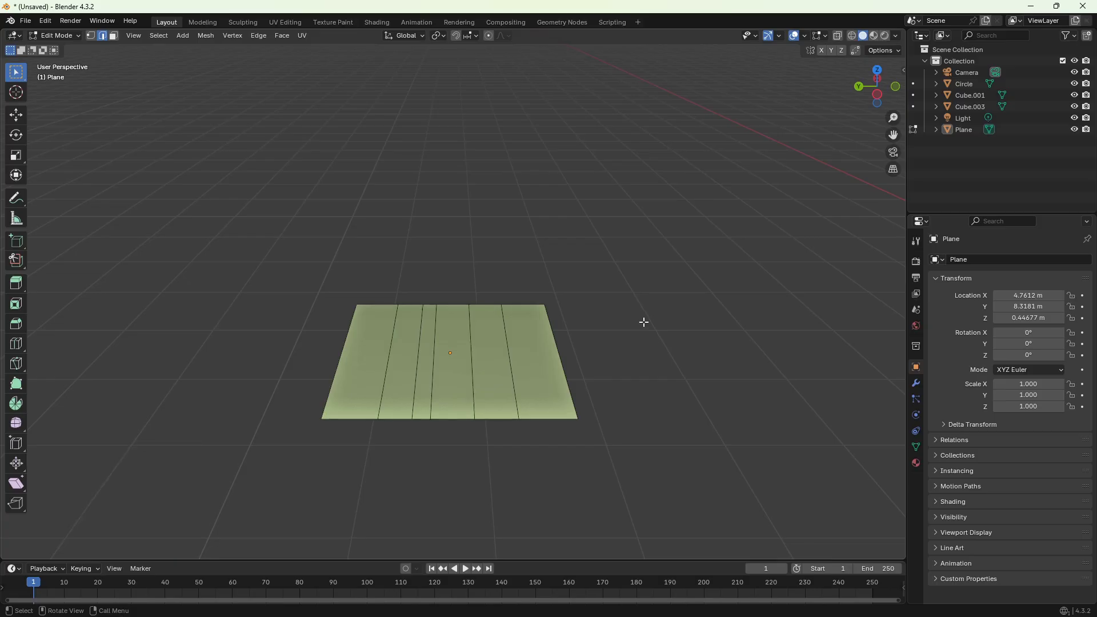
Space the plane's five inner edges evenly by selecting them all and applying Set Flow
shift+click(392, 340)
shift+click(420, 340)
shift+click(435, 340)
shift+click(475, 340)
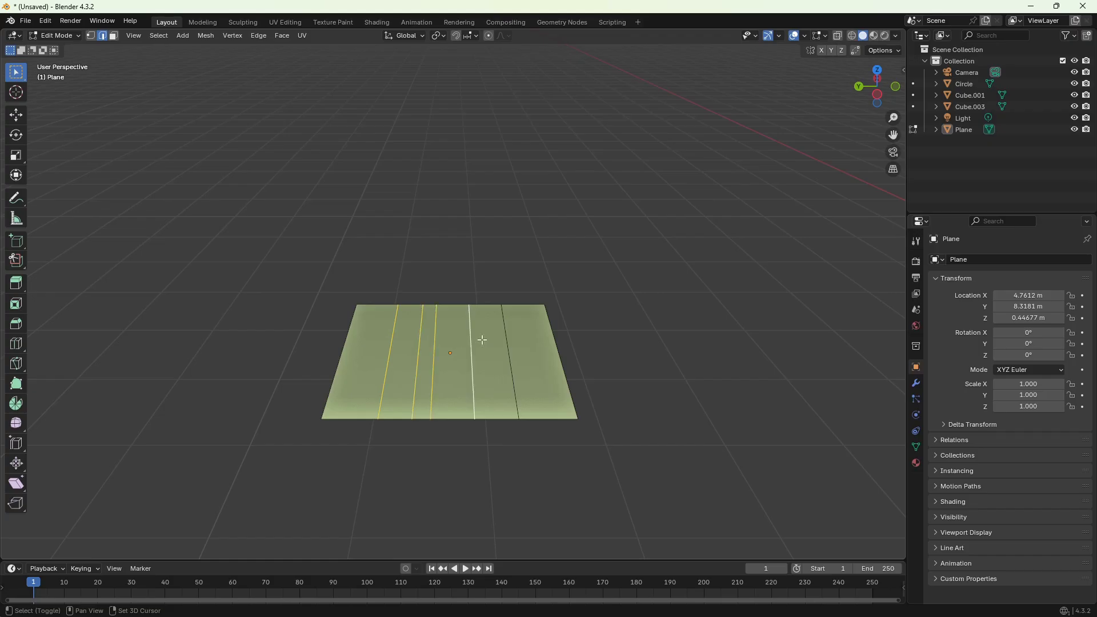
shift+click(508, 339)
right_click(632, 274)
mouse_move(632, 223)
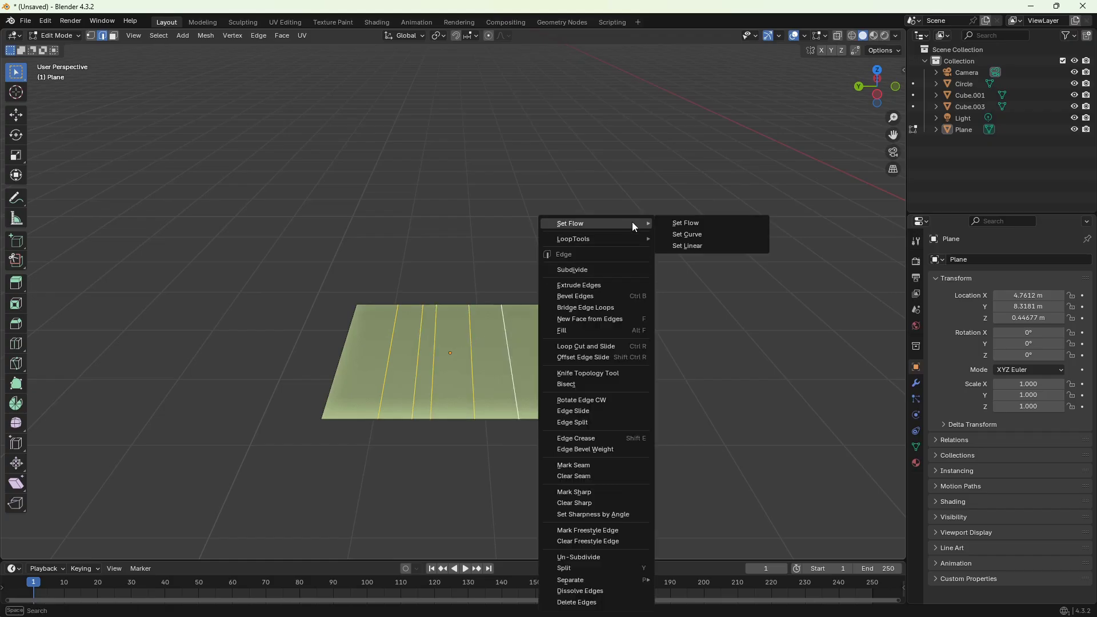
click(671, 223)
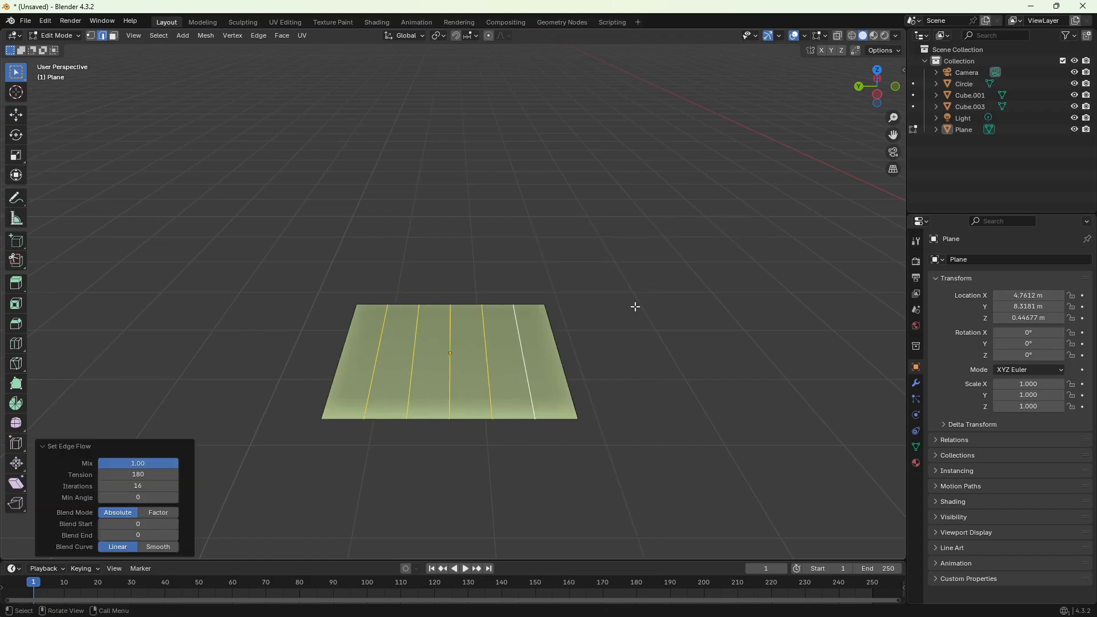
Knife-cut a zigzag line across the plane from one side edge to the other, crossing all five inner edges
key(alt+a)
key(k)
click(340, 358)
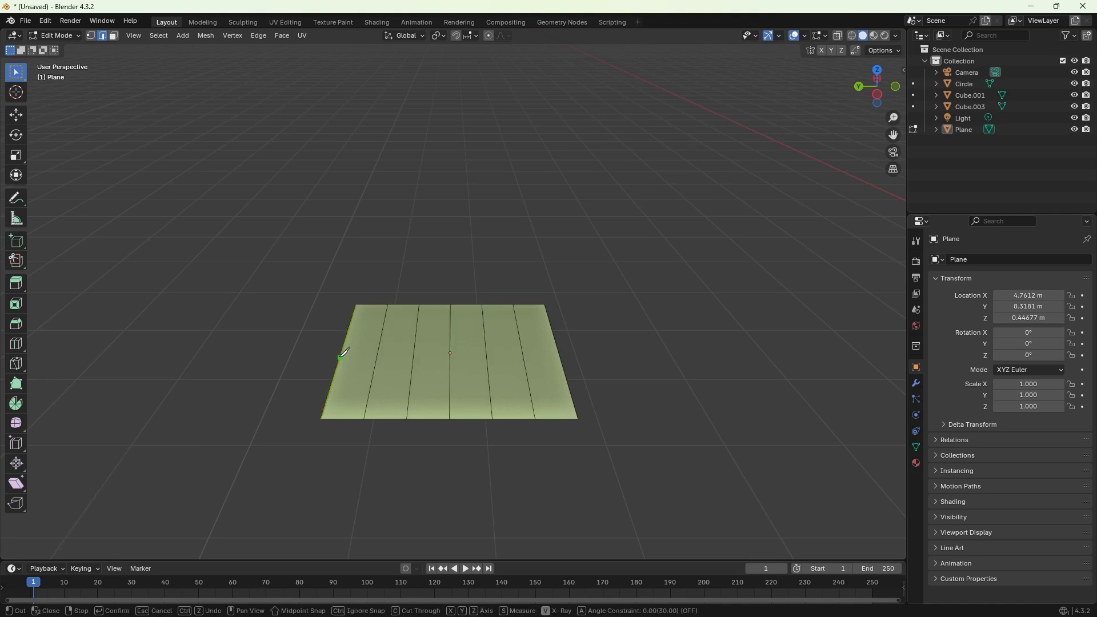
click(376, 364)
click(414, 349)
click(451, 369)
click(486, 341)
click(521, 350)
click(550, 334)
key(Return)
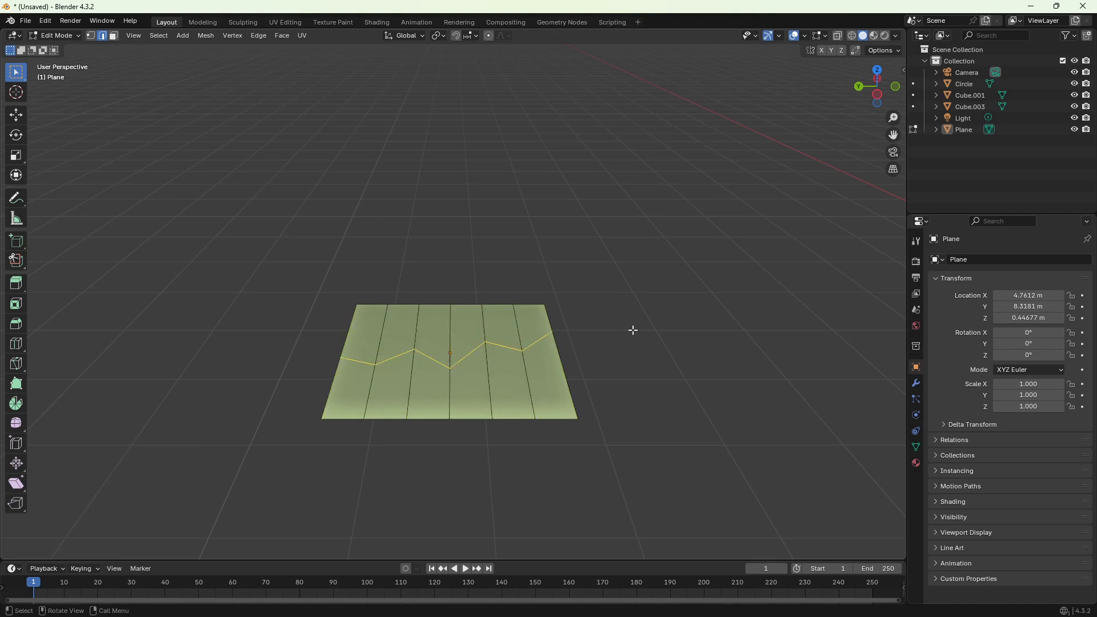
Apply Set Flow to the zigzag cut together with the five inner edges, and lower the Tension
shift+drag(370, 327, 533, 399)
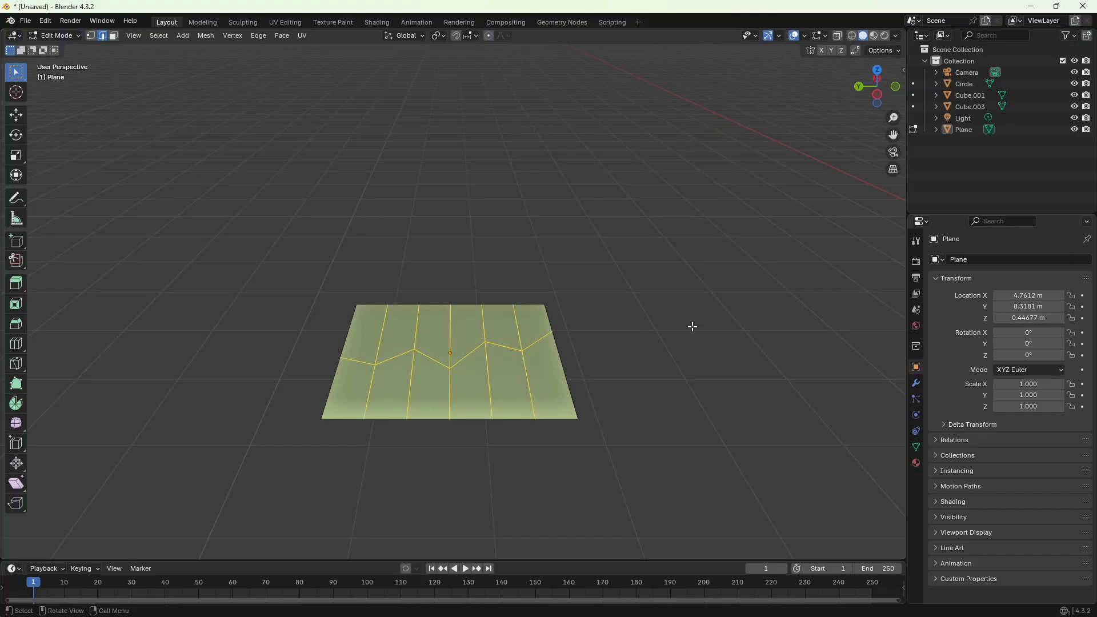
right_click(693, 327)
mouse_move(682, 224)
click(742, 223)
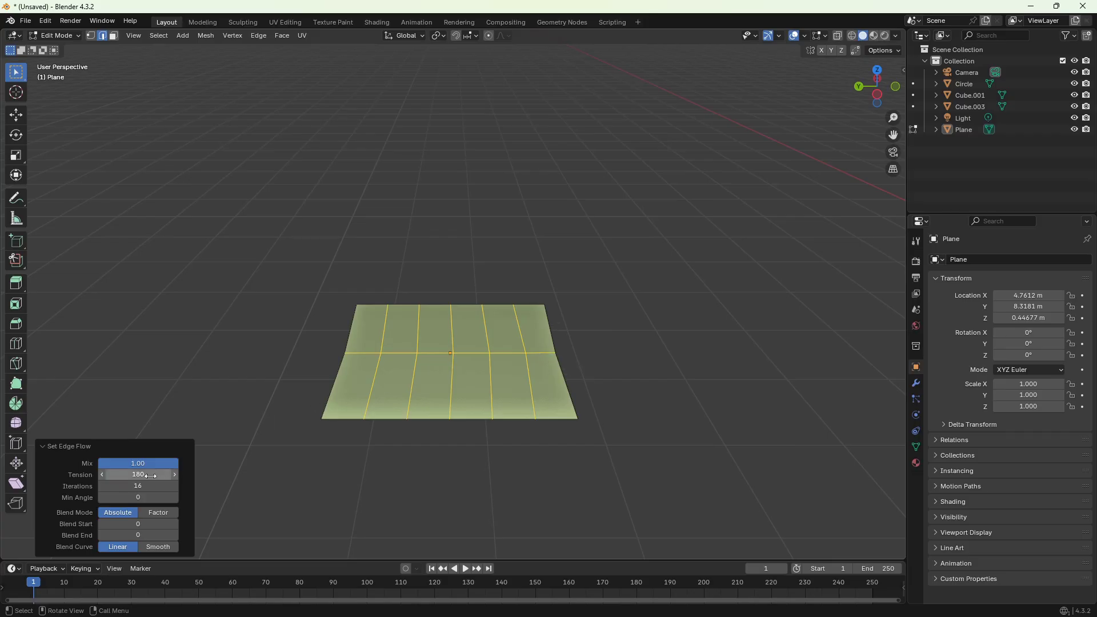
drag(149, 475, 99, 474)
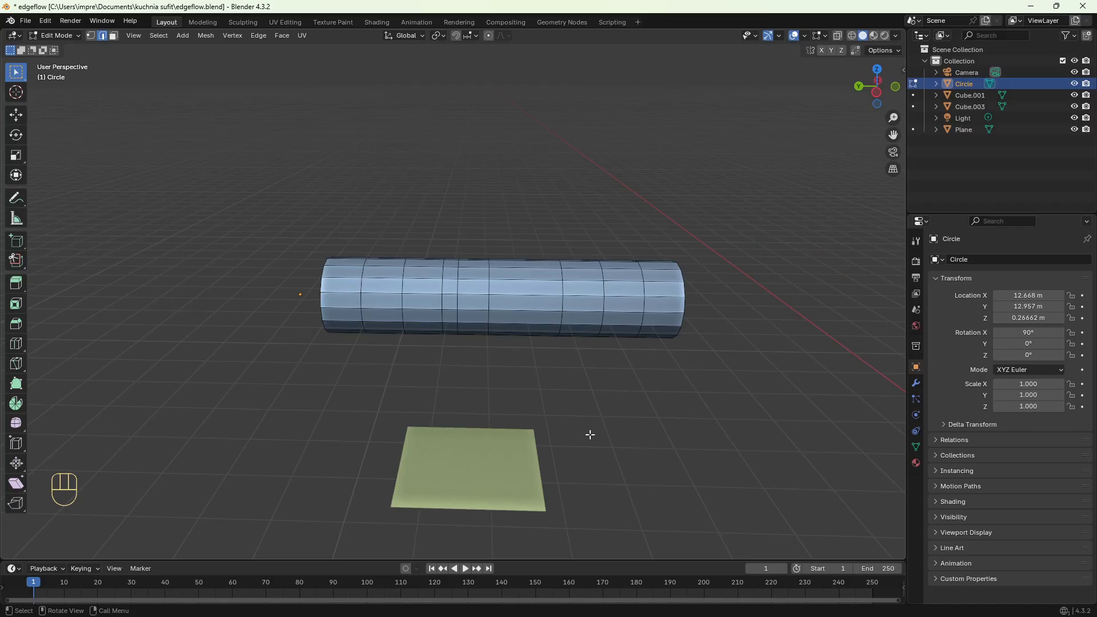
Even out the three closely spaced edge loops on the cylinder with Set Flow, then clear the selection
ctrl+middle_drag(584, 440, 569, 257)
alt+click(434, 307)
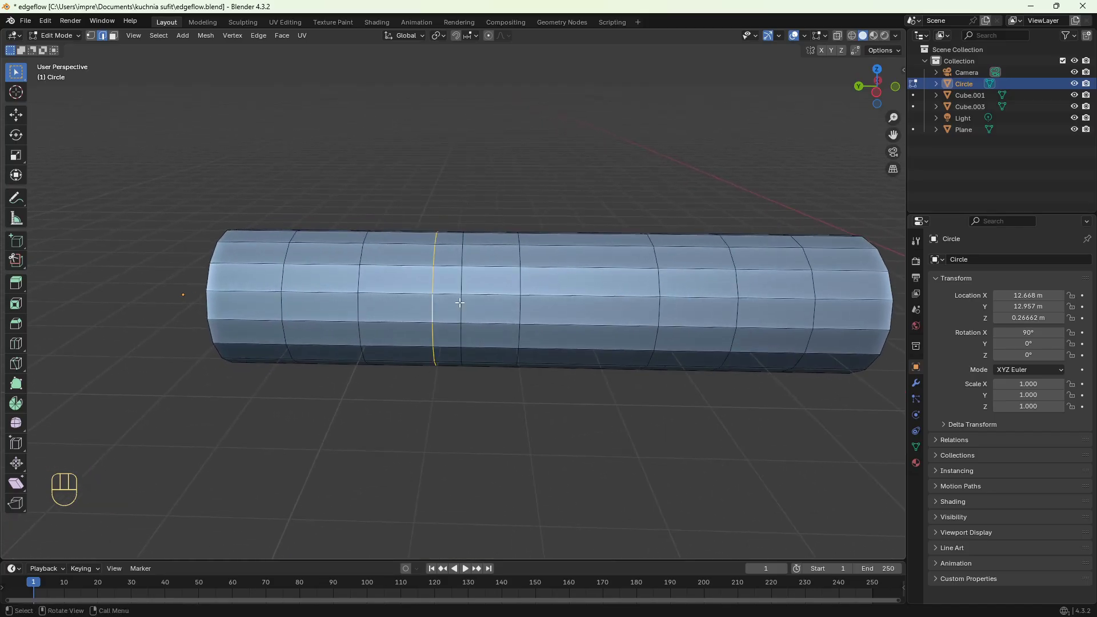
alt+shift+click(460, 303)
alt+shift+click(520, 310)
right_click(697, 191)
click(795, 190)
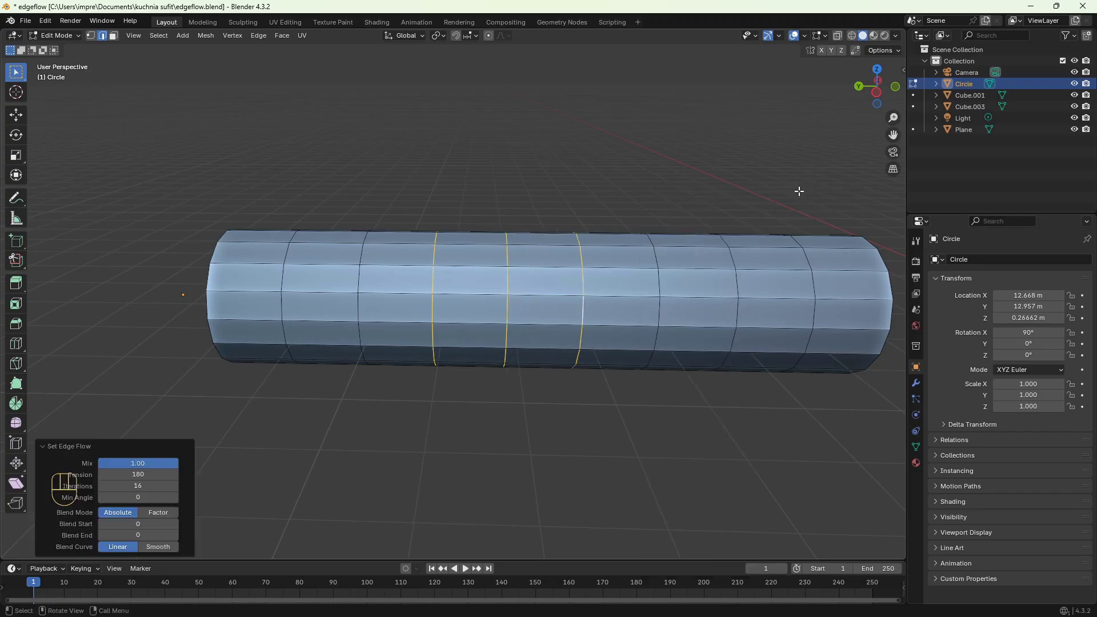
click(766, 195)
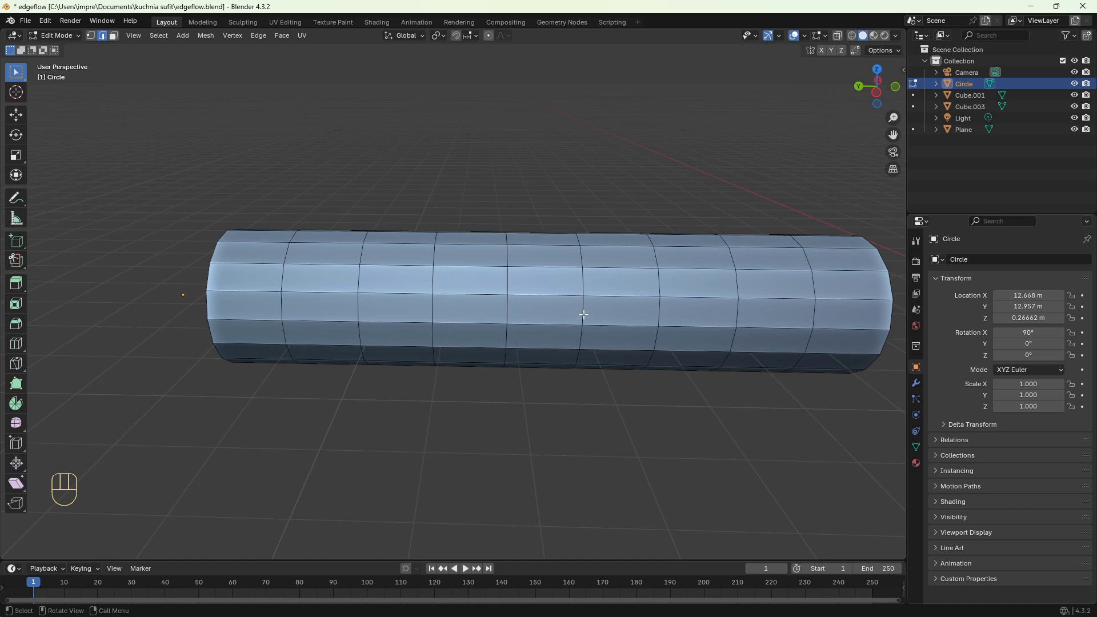
Scale the cylinder's central loop among the three evened-out ones up by 1.298 and shrink the loops on both sides of it
alt+click(583, 314)
key(s)
click(580, 312)
alt+click(507, 311)
key(s)
click(431, 311)
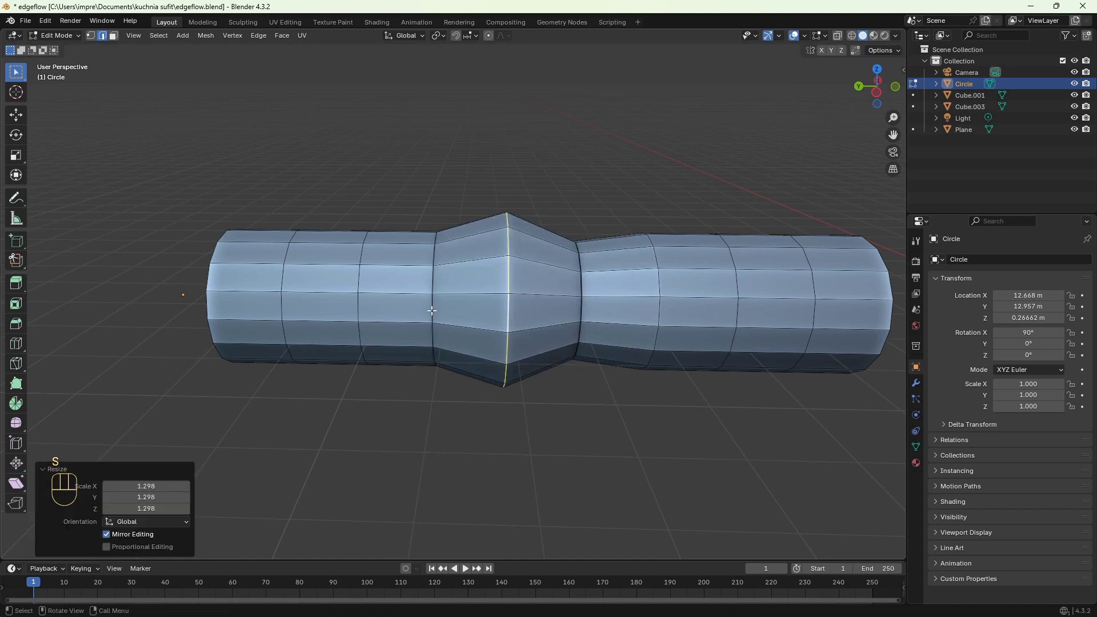
alt+click(432, 311)
key(s)
click(432, 288)
click(703, 426)
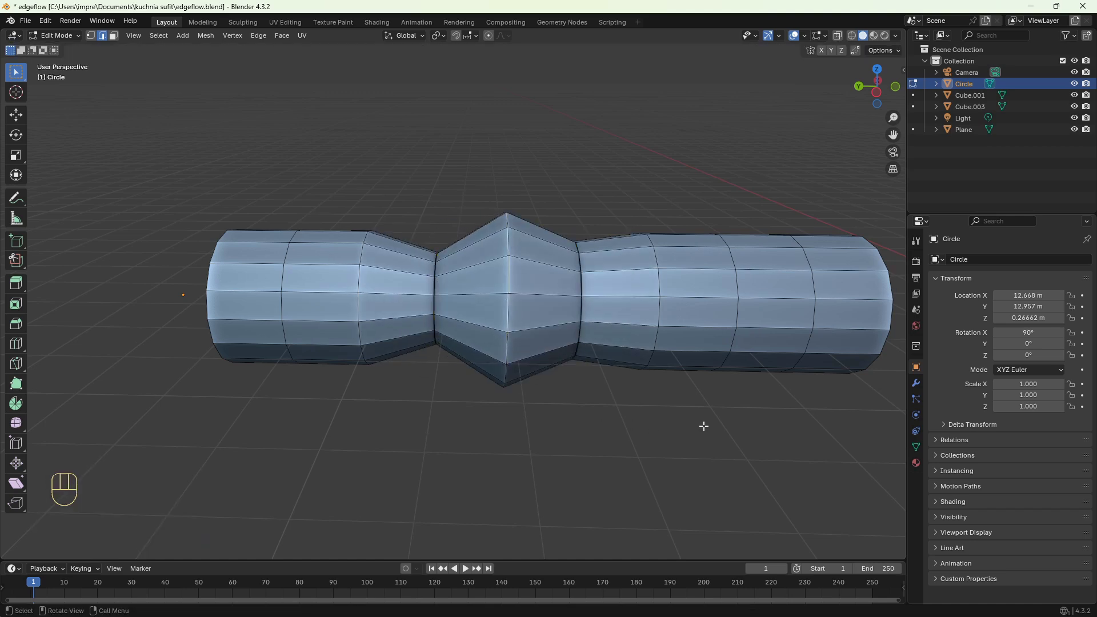
Apply Set Flow to the shrunken loop between the bulge and the cylinder's longer plain section
alt+click(582, 289)
right_click(636, 289)
mouse_move(684, 222)
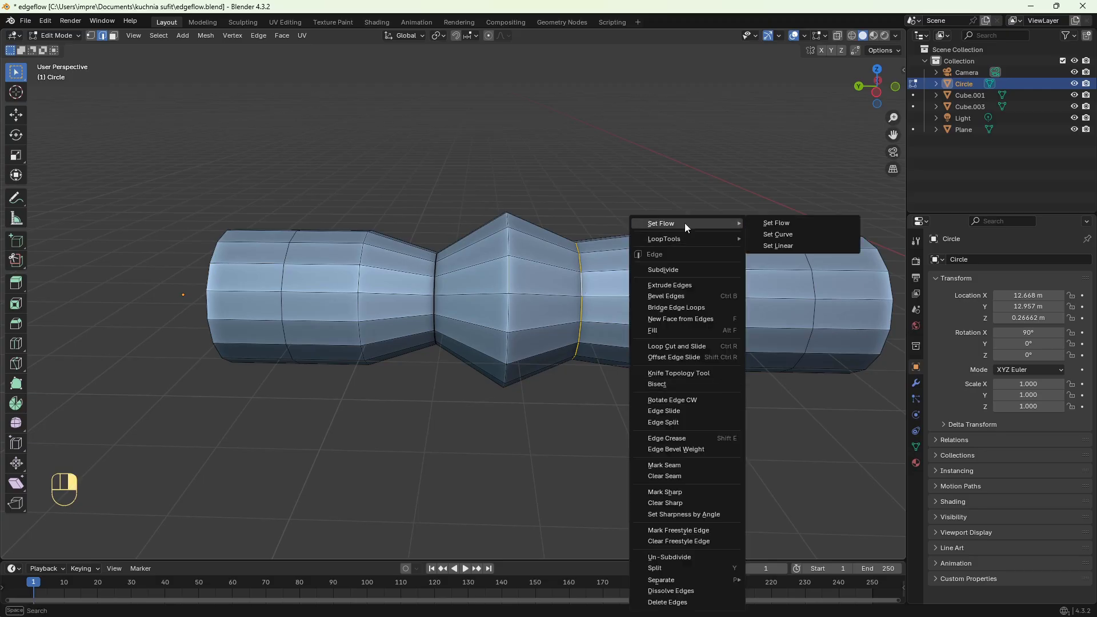
click(776, 223)
Select the bulge's loop and its two neighboring loops on the cylinder and apply Set Flow to all three
alt+click(508, 316)
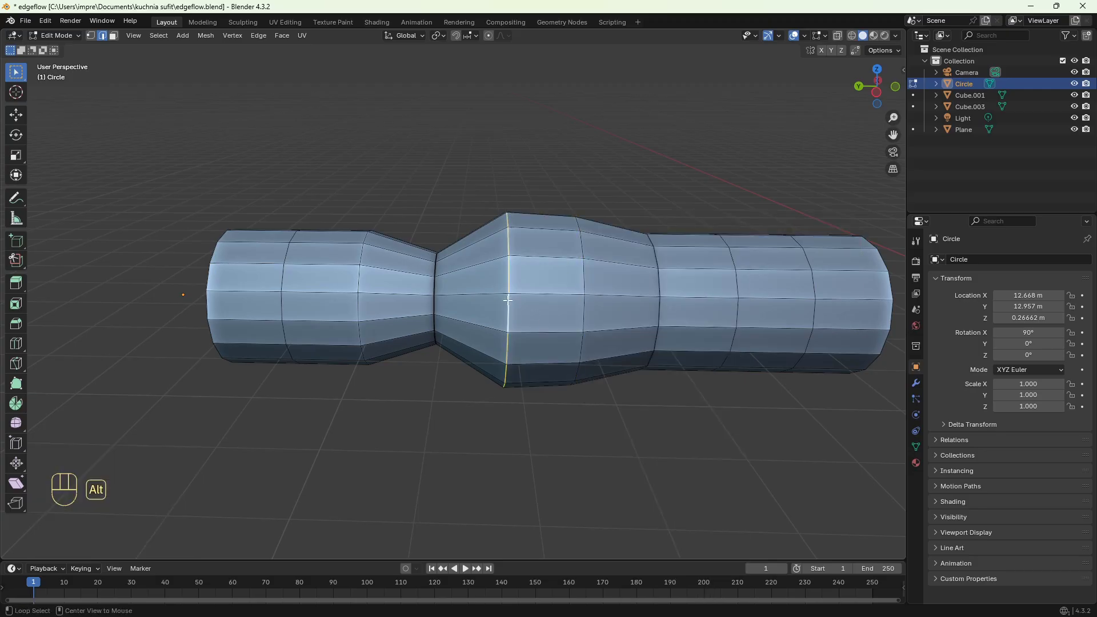
alt+shift+click(436, 306)
alt+shift+click(583, 313)
right_click(669, 366)
mouse_move(685, 216)
click(776, 214)
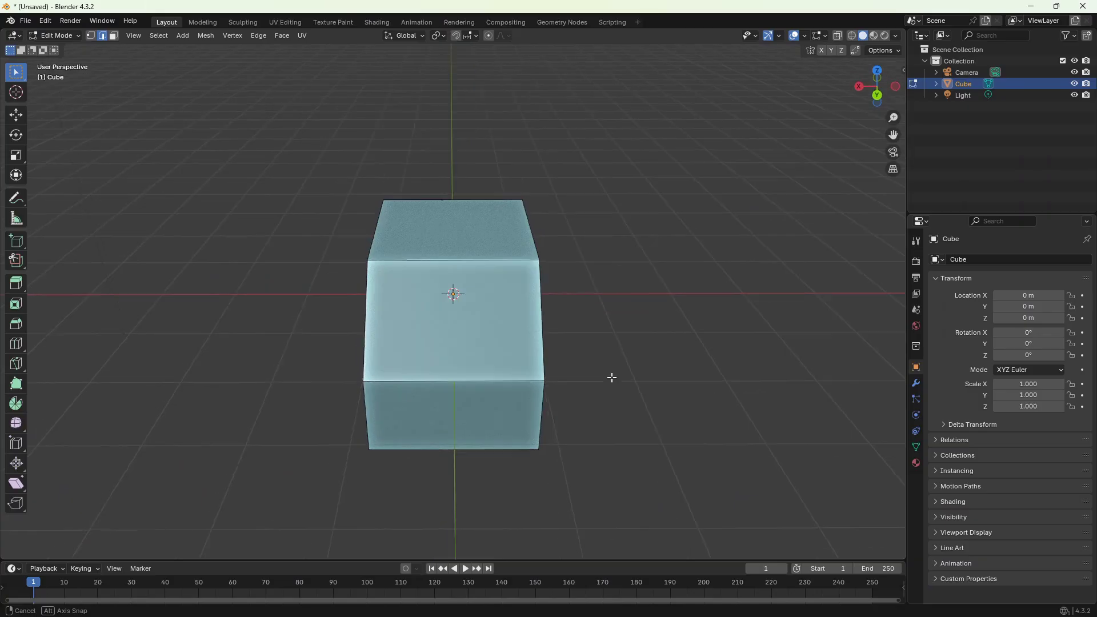
Bevel the cube's rear top edge and both edges of the sloped face with several segments
middle_drag(611, 377, 708, 370)
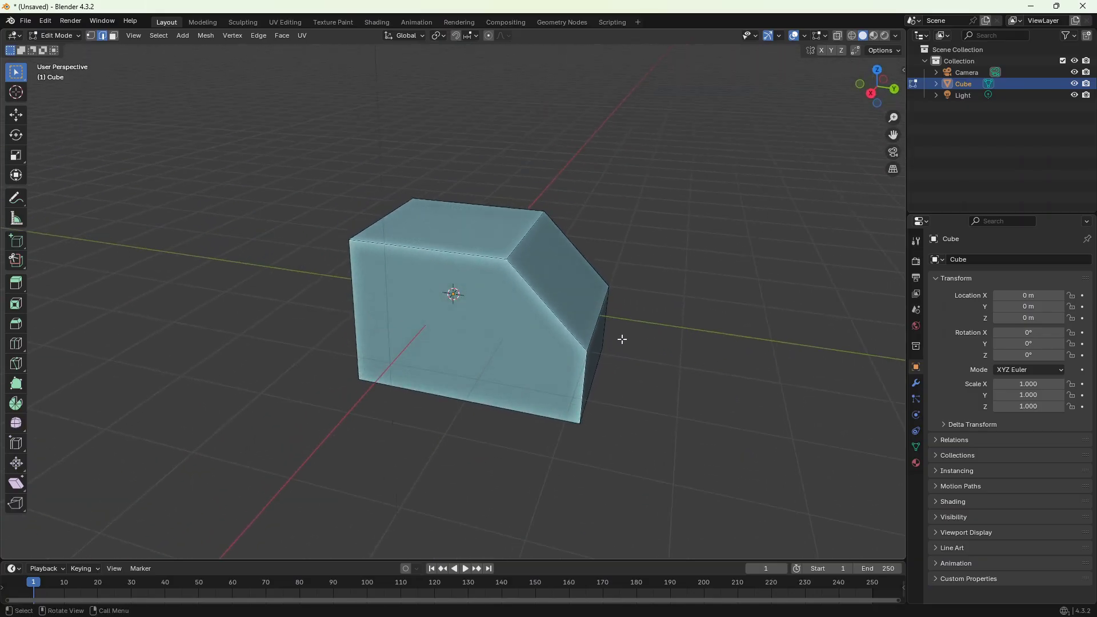
shift+click(597, 326)
shift+click(511, 252)
middle_drag(563, 269, 666, 273)
shift+click(376, 231)
key(ctrl+b)
click(634, 269)
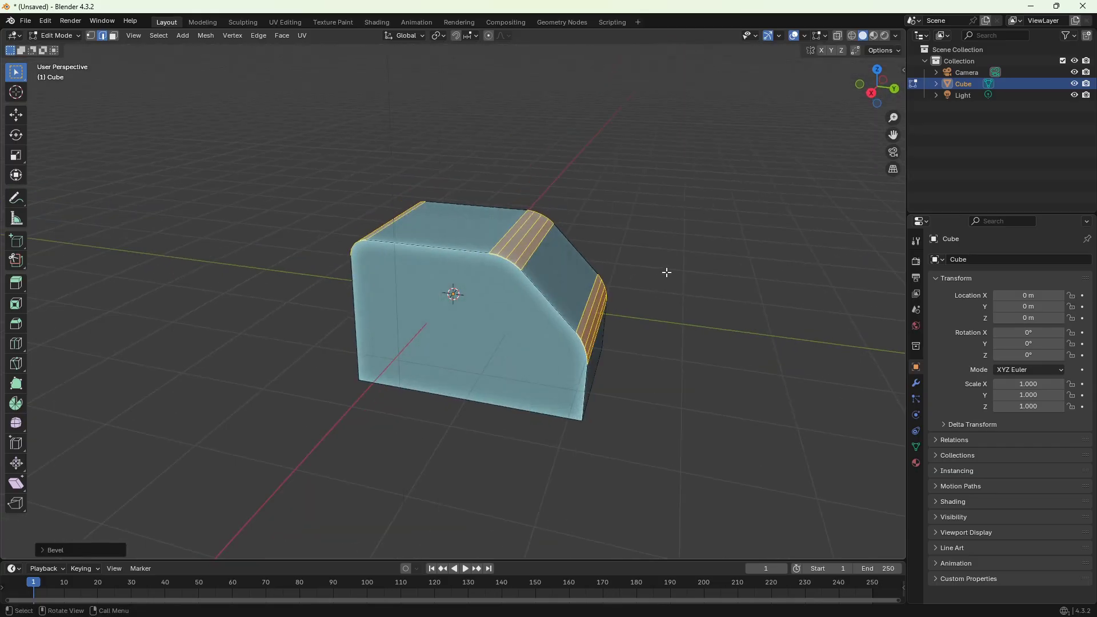
click(666, 273)
Round the cube's top by applying Set Flow to the slope's lower bevel edge, the upper bevel edges and the rear edge
click(587, 302)
shift+click(530, 250)
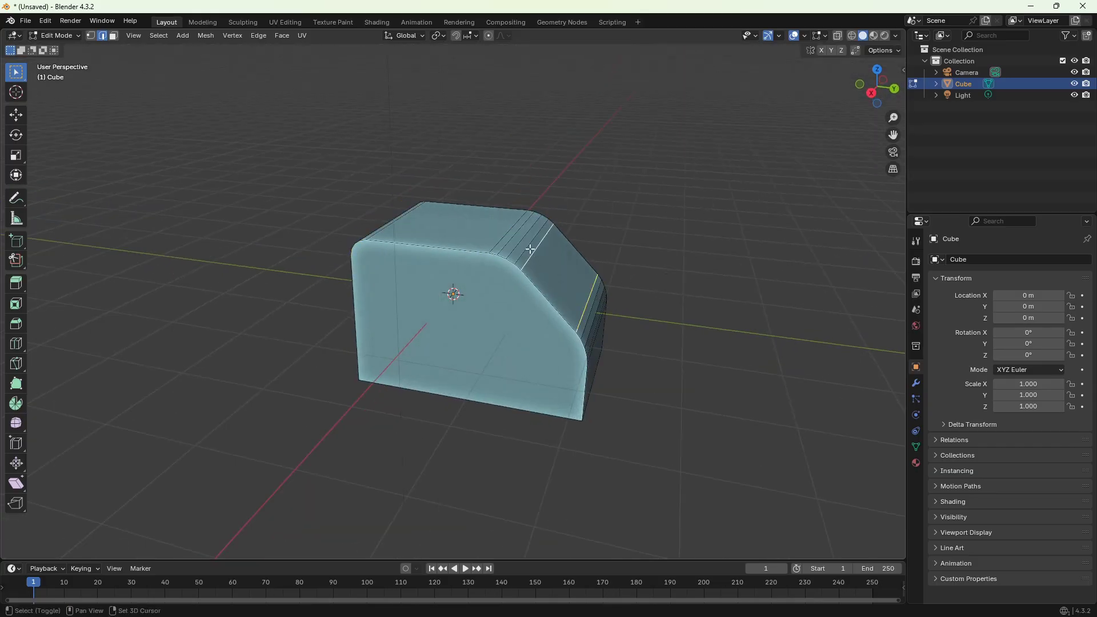
shift+click(528, 245)
shift+click(513, 236)
shift+click(501, 234)
shift+click(493, 232)
shift+click(404, 219)
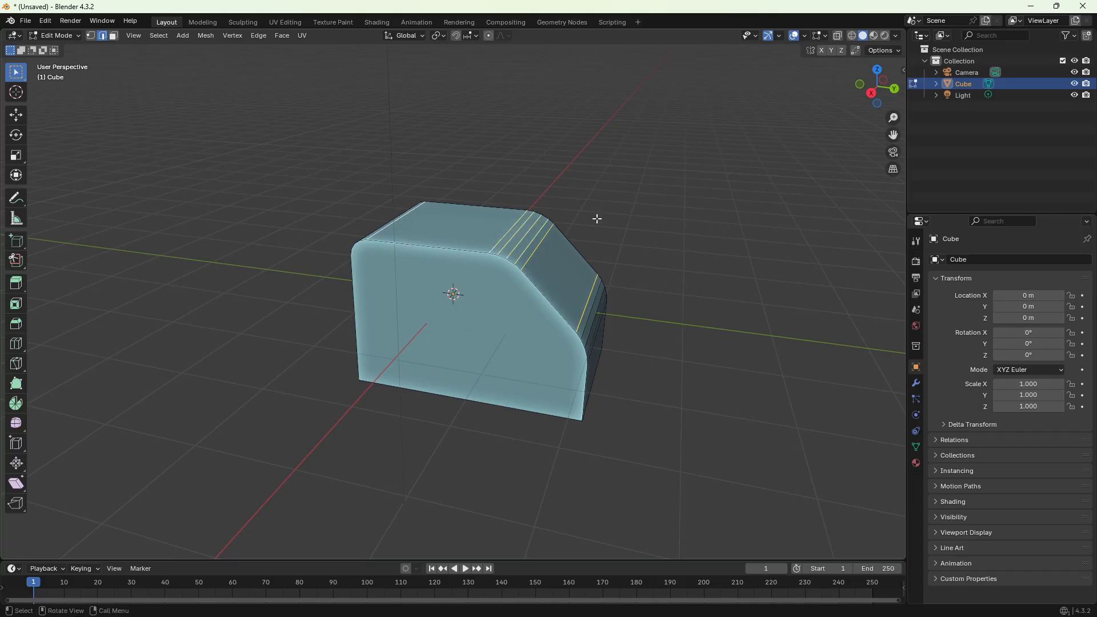
right_click(710, 209)
mouse_move(711, 211)
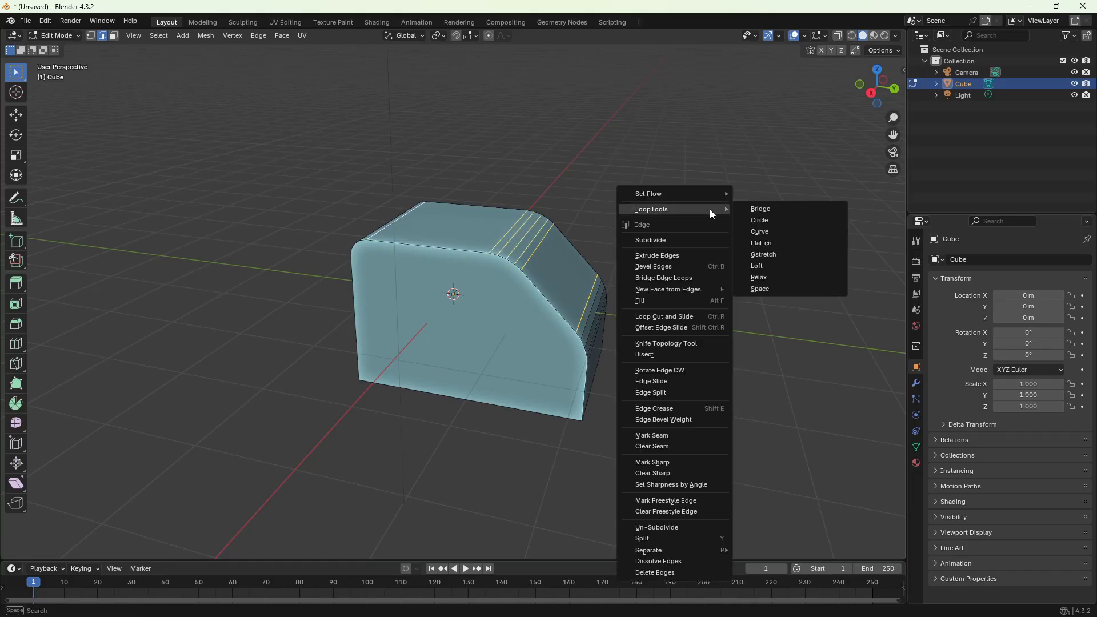
mouse_move(695, 193)
click(760, 192)
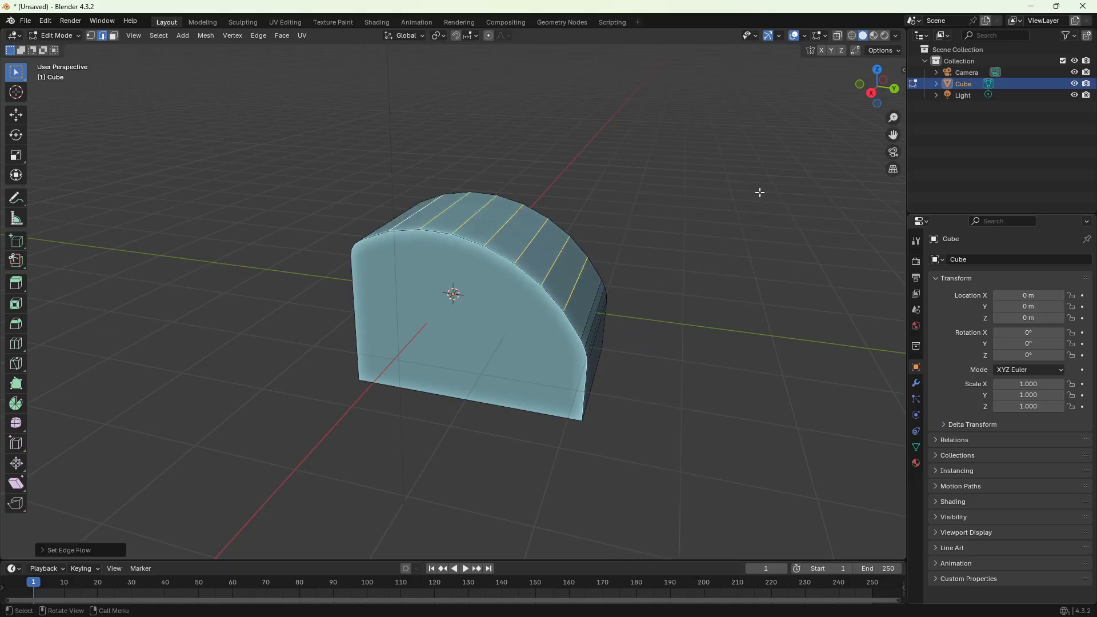
Slide the lowest bevel edge down the cube's front face to near the bottom
middle_drag(718, 237, 679, 229)
click(577, 350)
key(g)
key(g)
click(583, 395)
Select the closely spaced lower bevel edges above the rounded cube's front face and apply Set Flow to them
click(590, 335)
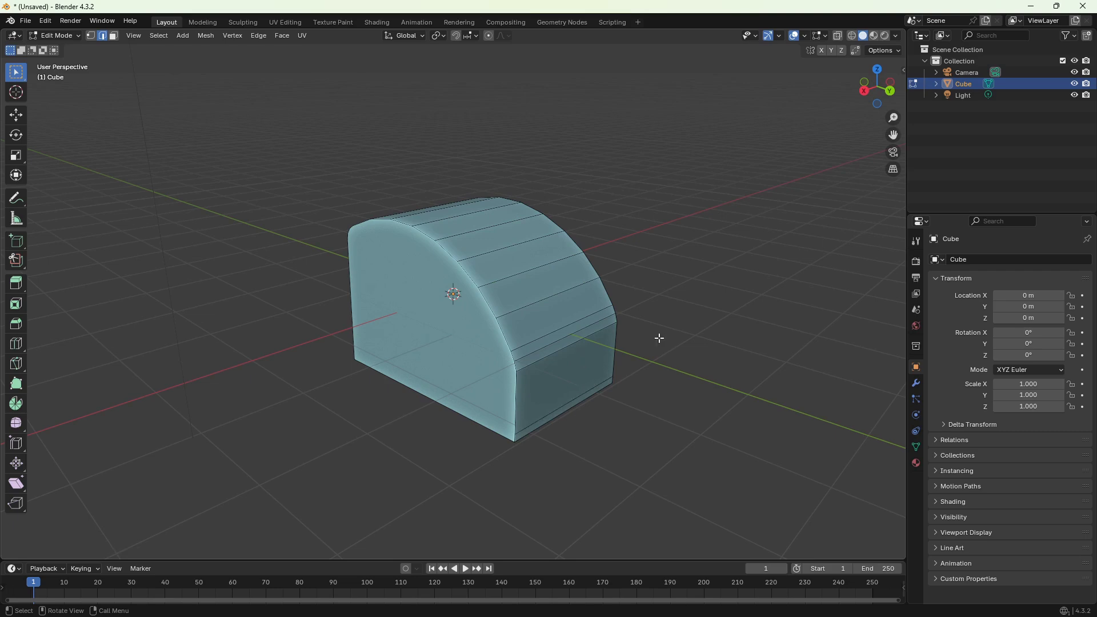
shift+click(594, 323)
shift+click(596, 313)
right_click(737, 257)
mouse_move(749, 224)
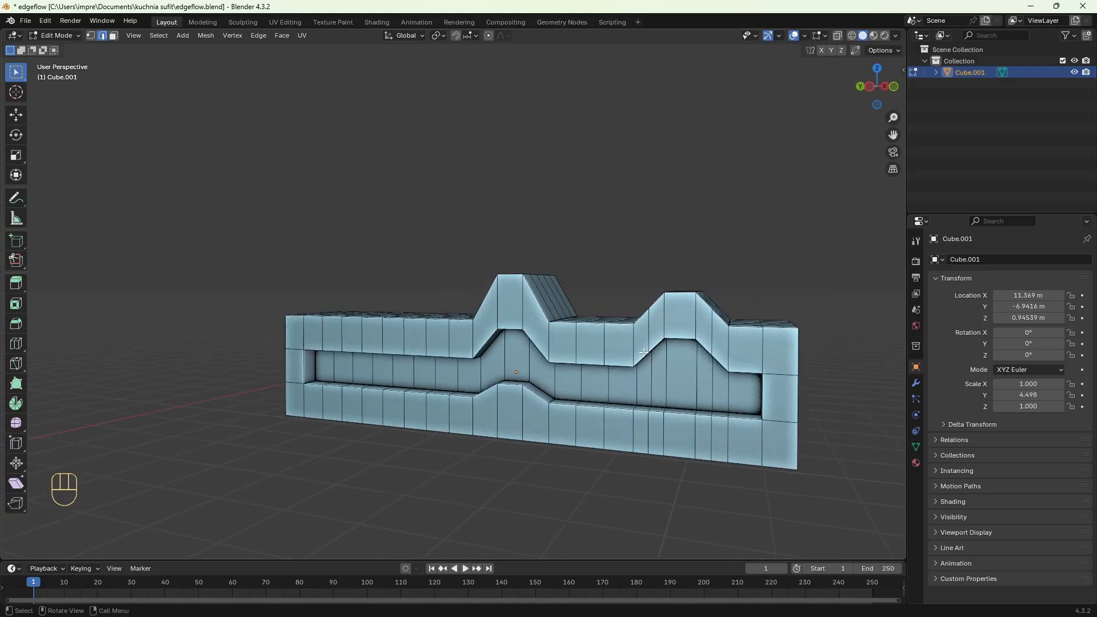
Select the six edge loops around the block's smaller bump and apply Set Flow to them
alt+shift+click(634, 338)
alt+shift+click(649, 339)
alt+shift+click(664, 331)
alt+shift+click(695, 331)
alt+shift+click(712, 337)
alt+shift+click(729, 346)
middle_drag(743, 347, 801, 350)
right_click(337, 255)
mouse_move(319, 239)
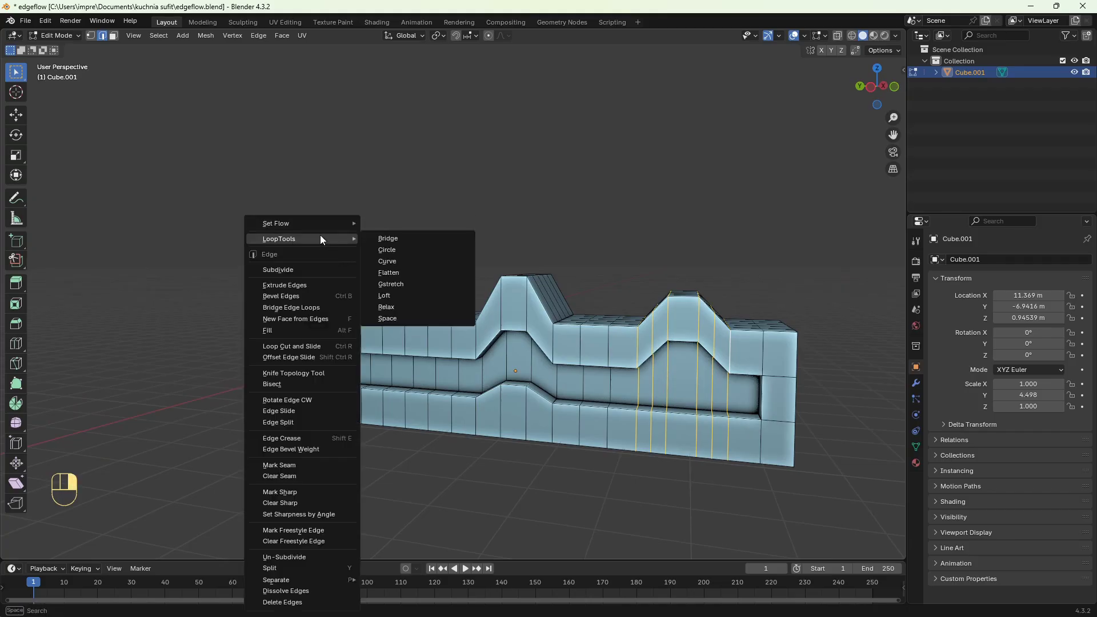
click(386, 224)
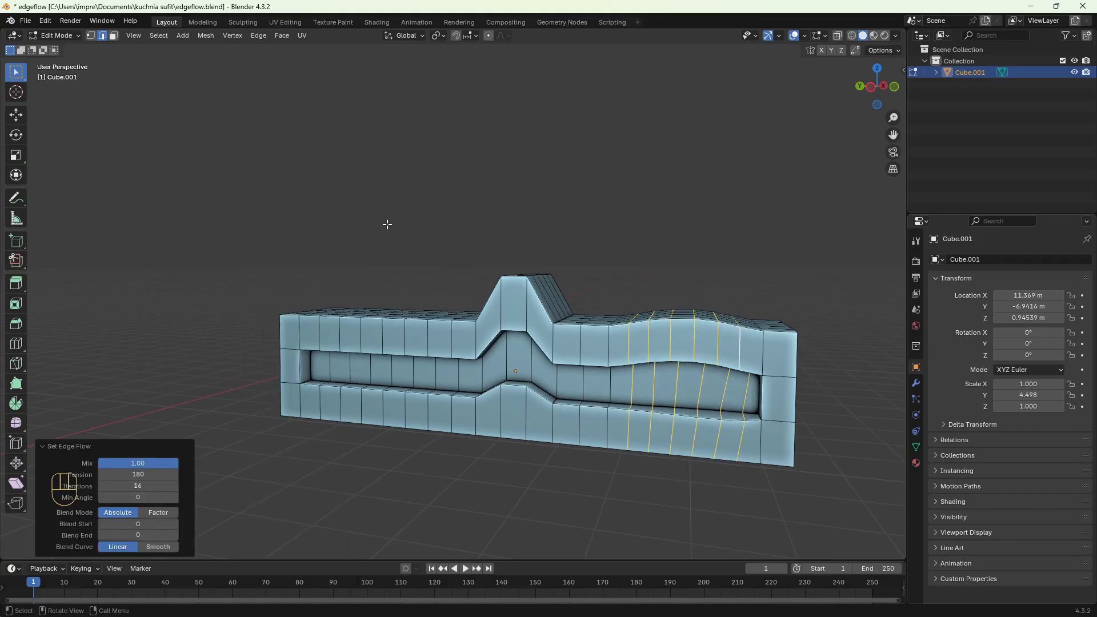
Try a Set Edge Flow Mix of 0.65 on the smaller bump, and return it to 1.00
middle_drag(663, 351, 757, 433)
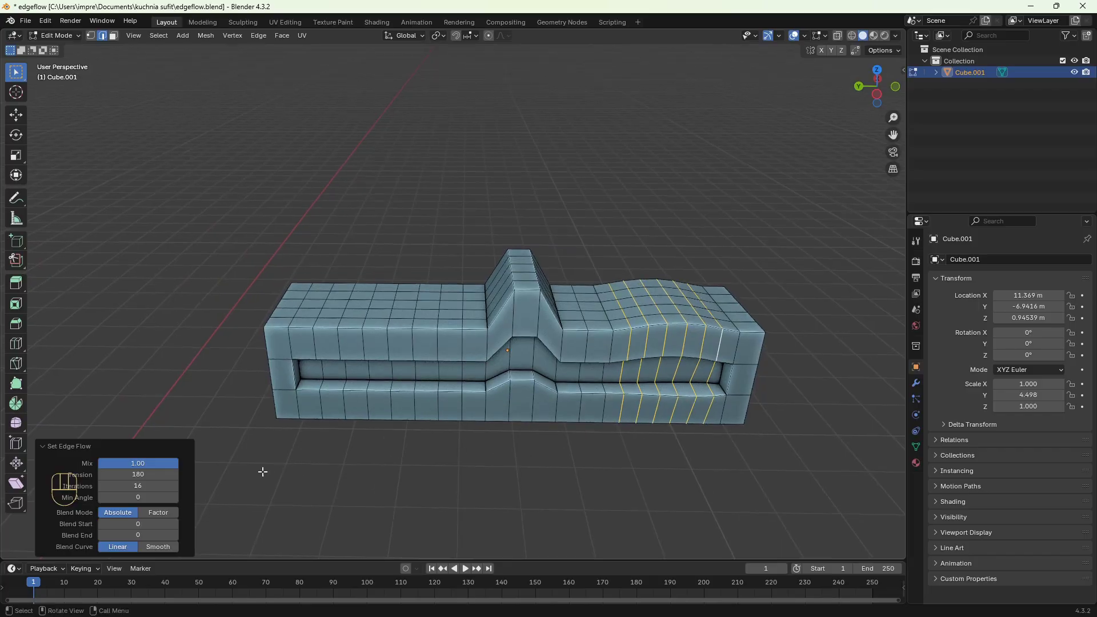
drag(137, 465, 136, 464)
click(135, 461)
text(0.65)
key(Return)
drag(151, 463, 180, 465)
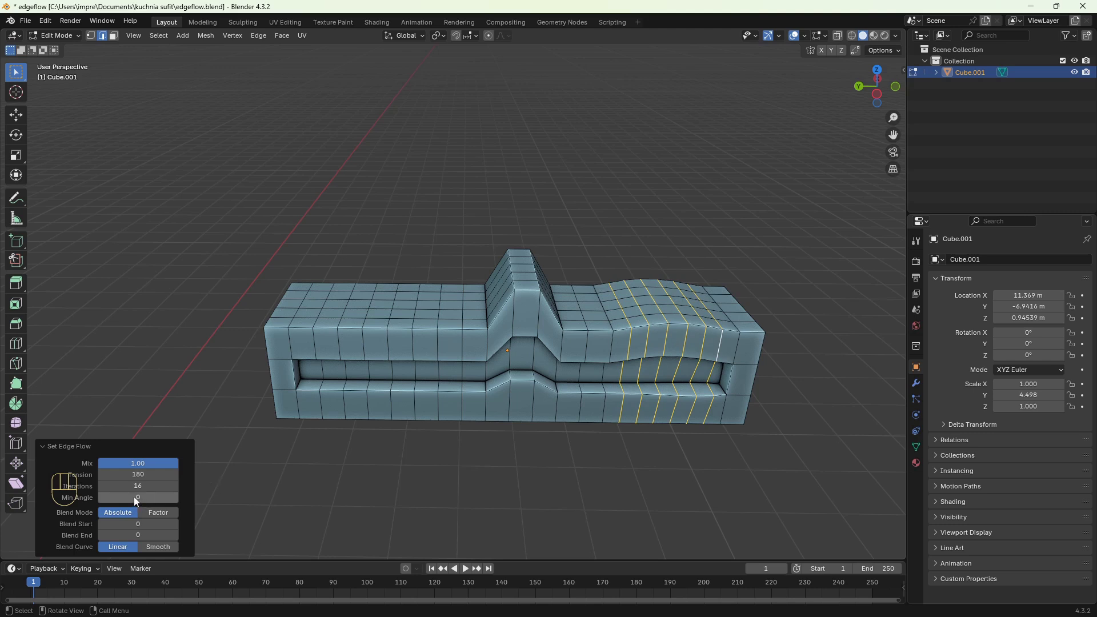
Try a Min Angle of 180 for the edge flow, and undo the Set Flow operation on the smaller bump
drag(132, 496, 174, 496)
middle_drag(527, 461, 528, 492)
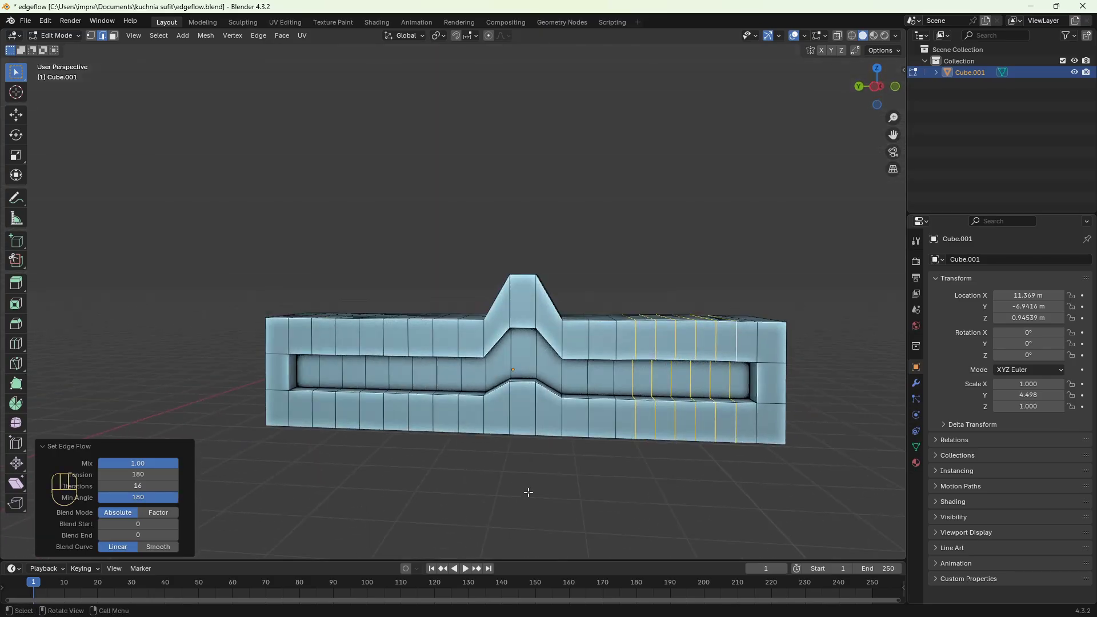
key(ctrl+z)
key(ctrl+z)
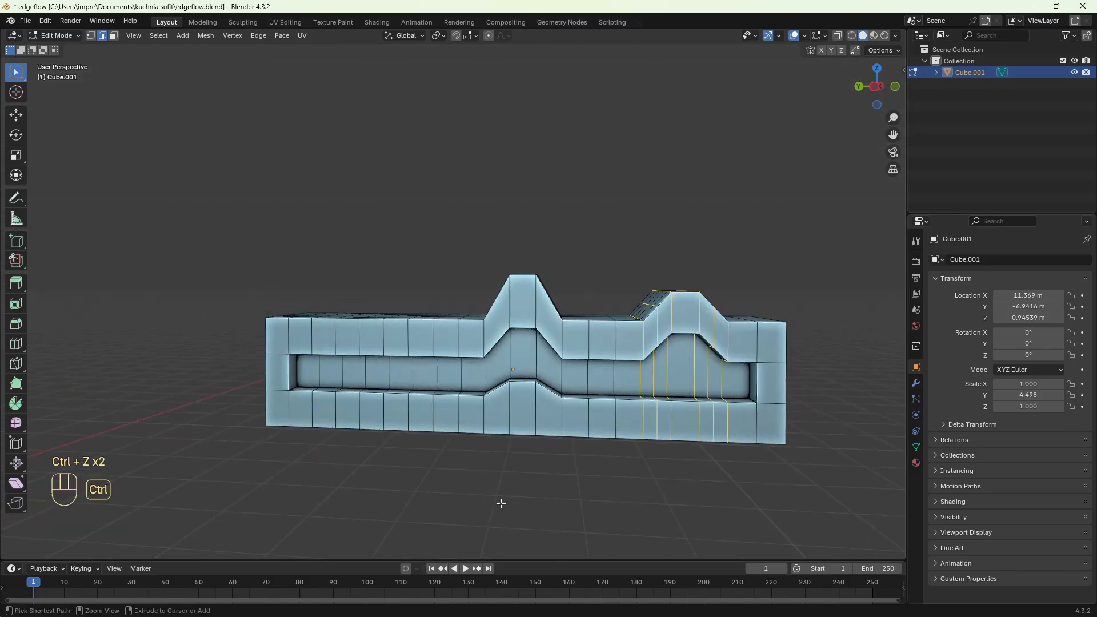
Select the run of edges along the recess's lower rim beneath the taller bump and straighten it with Set Linear
middle_drag(605, 446, 574, 400)
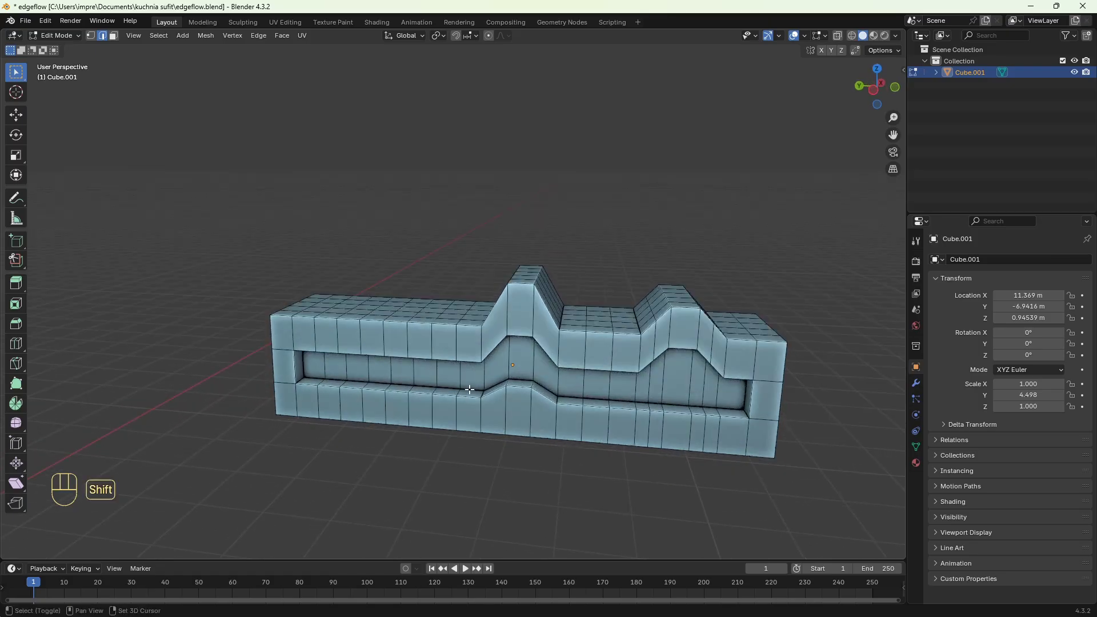
ctrl+shift+click(575, 398)
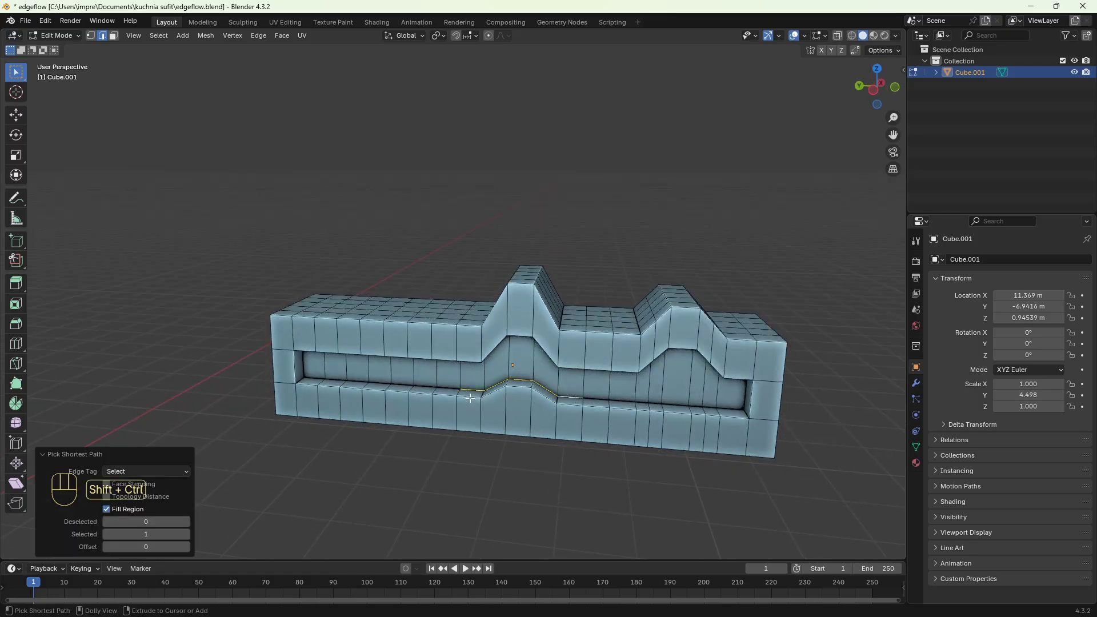
middle_drag(576, 397, 577, 412)
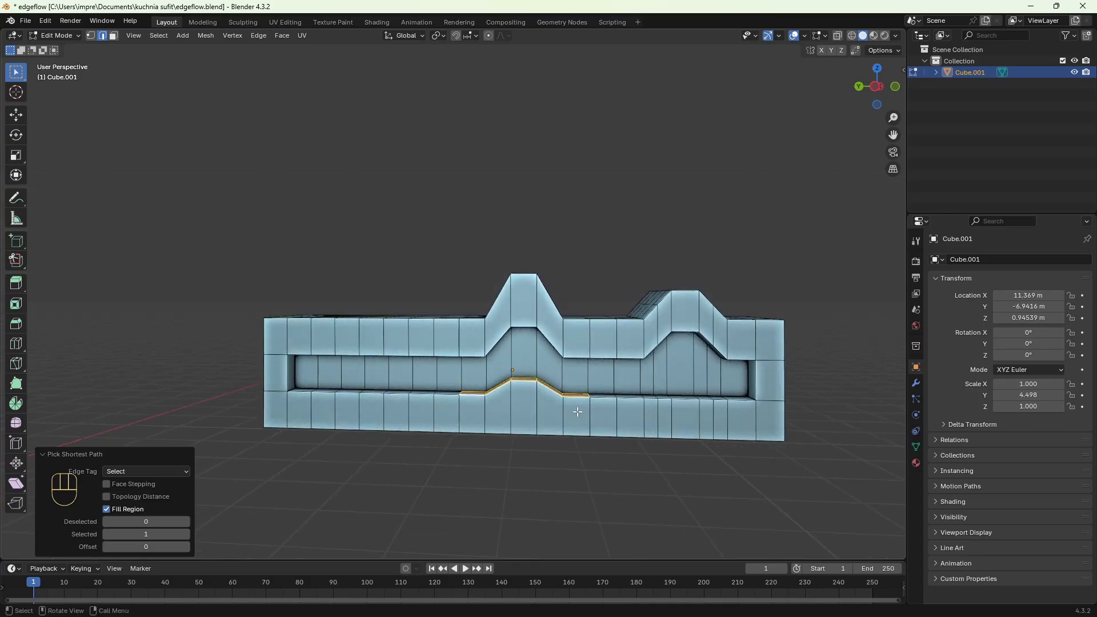
right_click(779, 263)
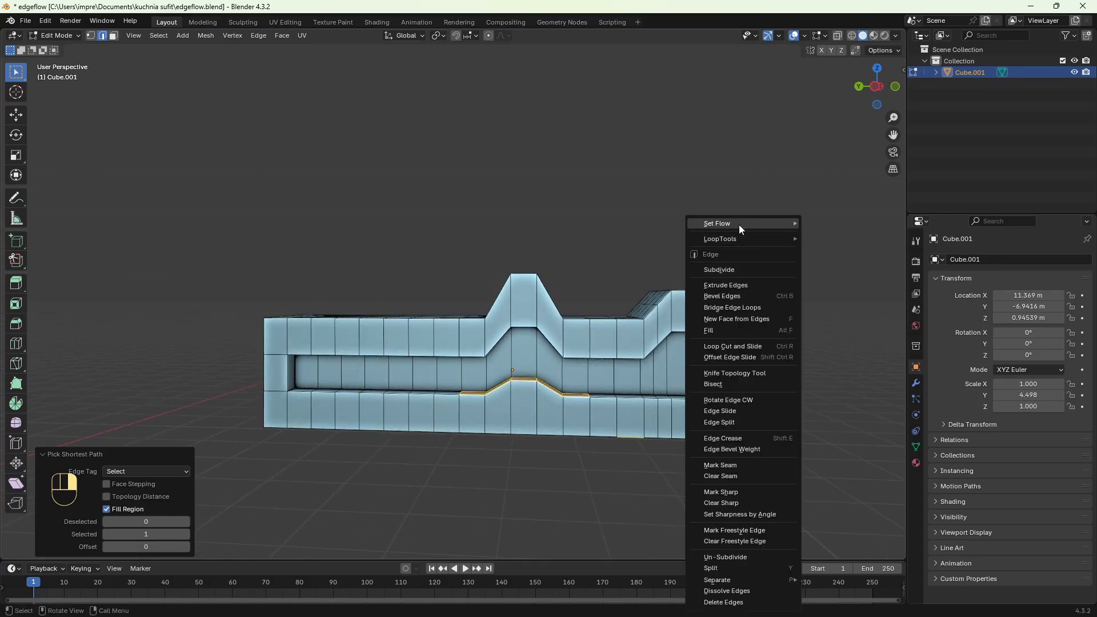
mouse_move(741, 222)
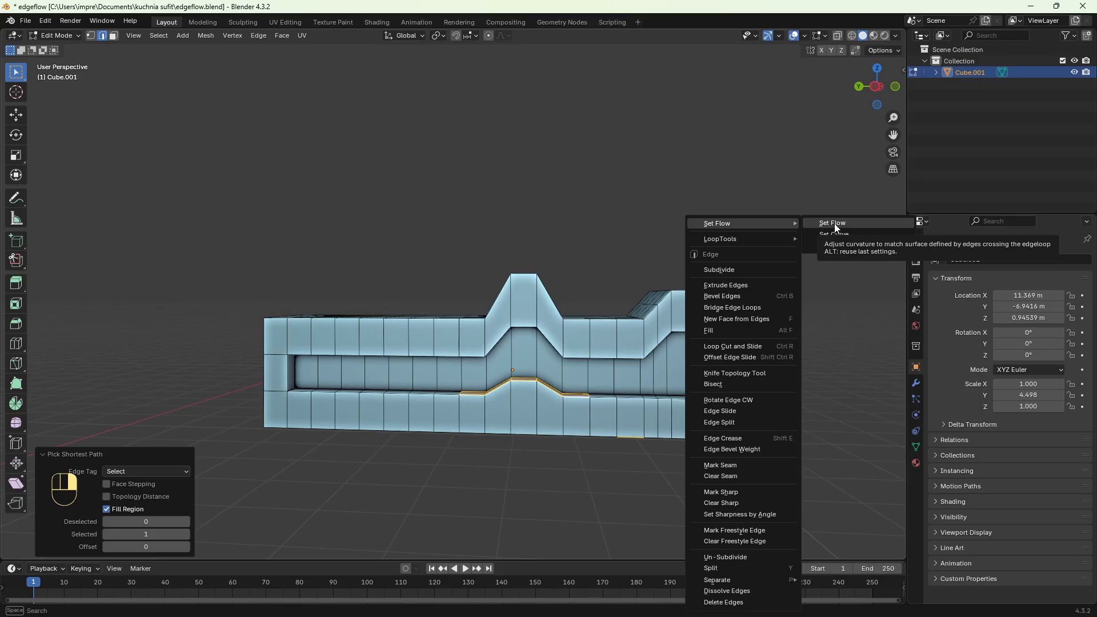
click(844, 246)
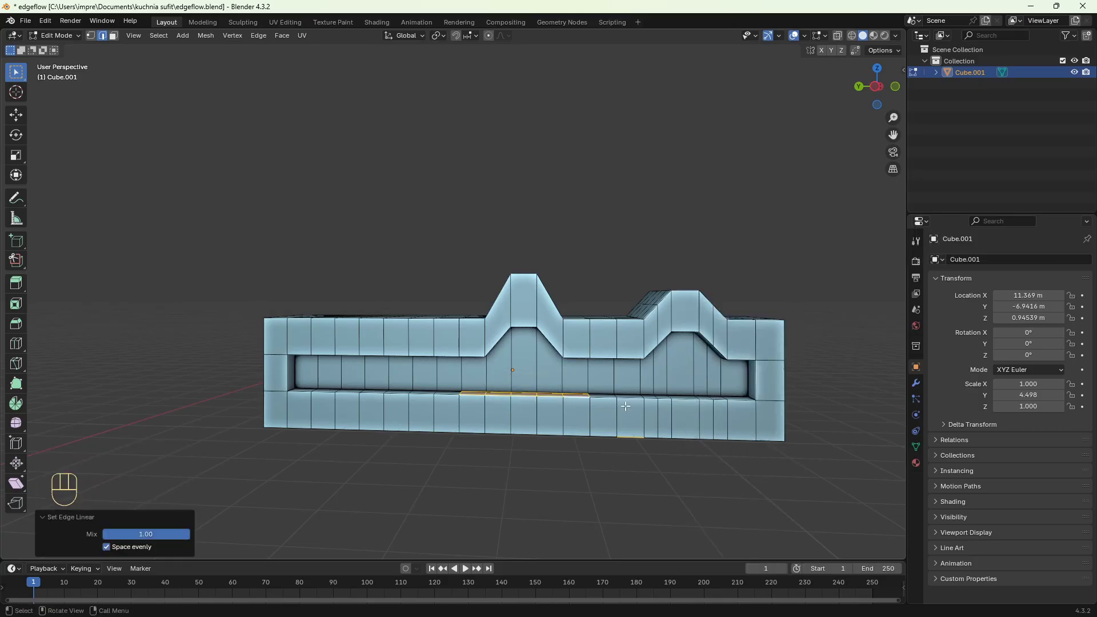
Select the strip of edges along the recess's upper inner wall from end to end and straighten it with Set Linear
middle_drag(625, 406, 606, 387)
click(595, 274)
shift+click(294, 354)
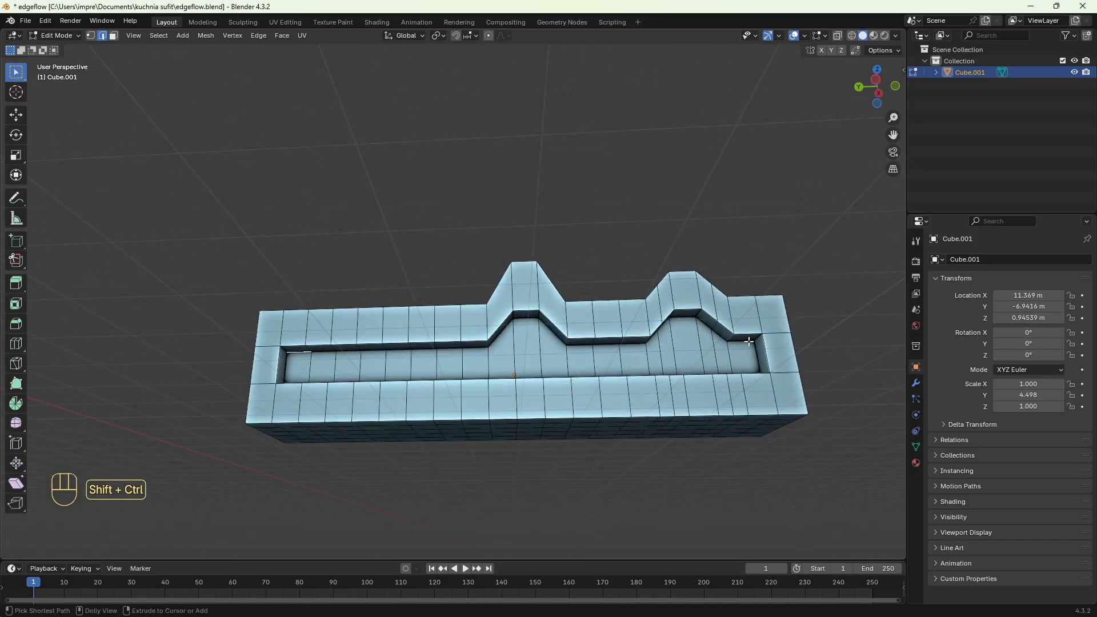
ctrl+shift+click(700, 344)
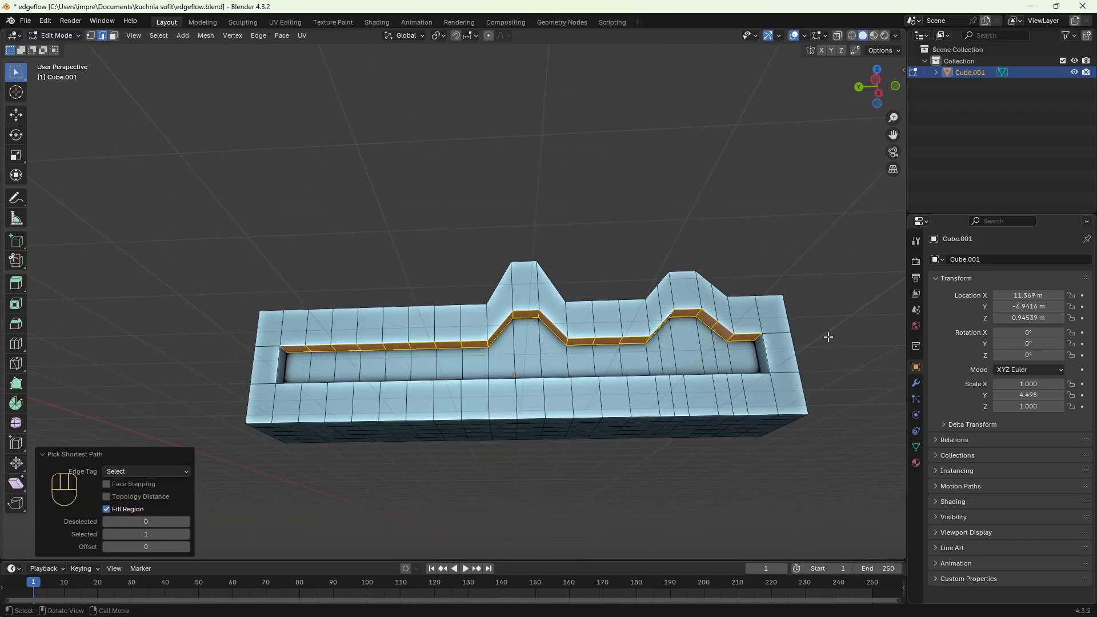
middle_drag(812, 287, 823, 285)
right_click(829, 279)
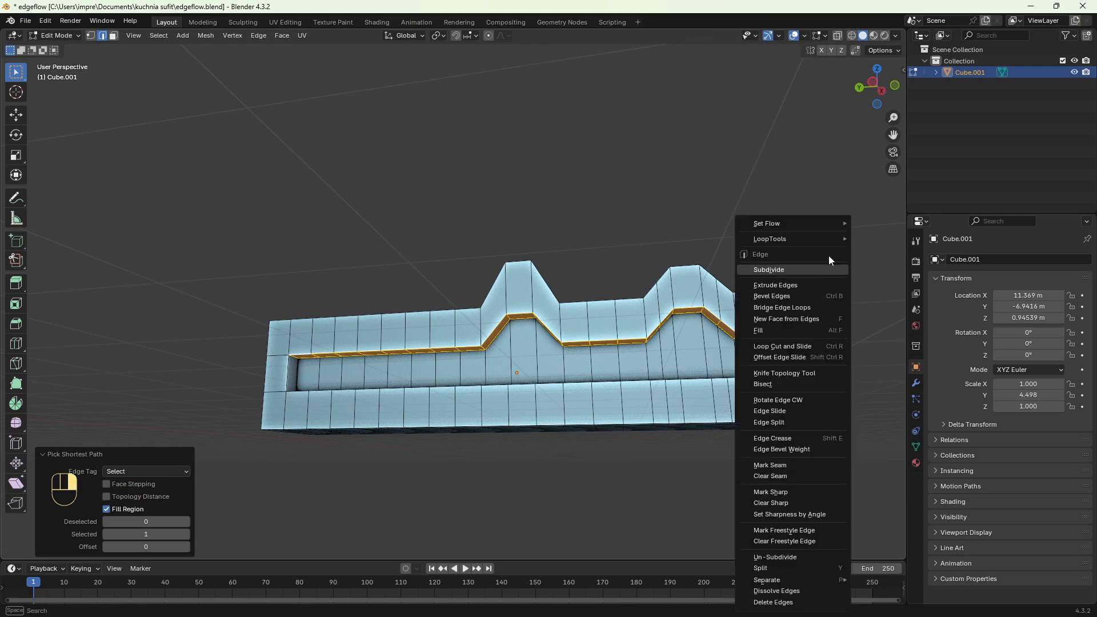
mouse_move(811, 224)
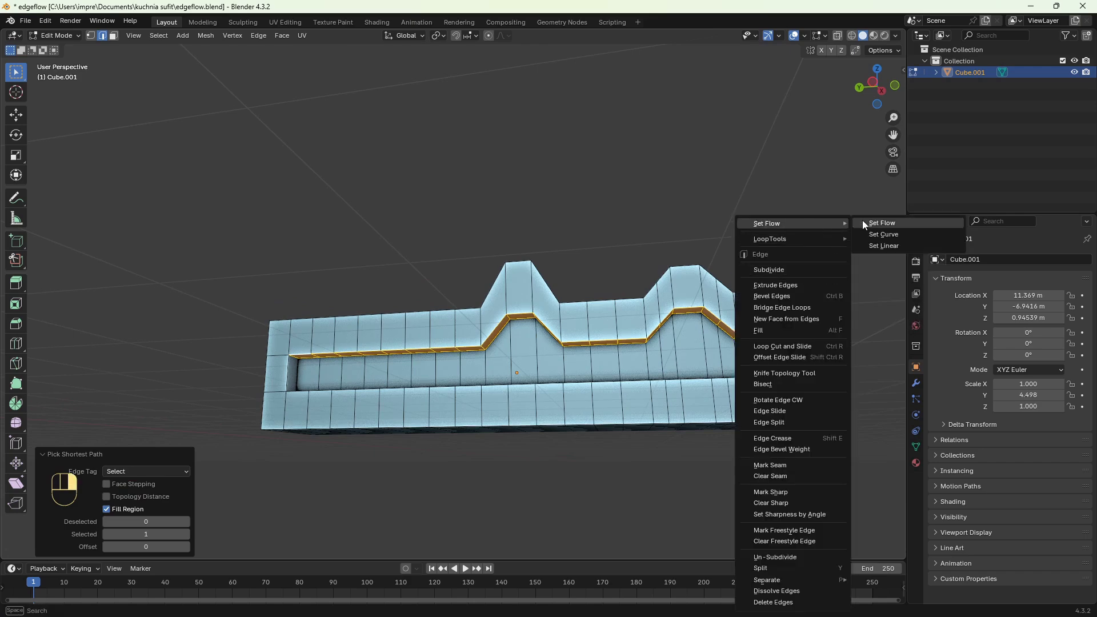
click(883, 244)
Turn off even spacing for the Set Linear operation on the recess's upper edges
middle_drag(874, 255, 840, 311)
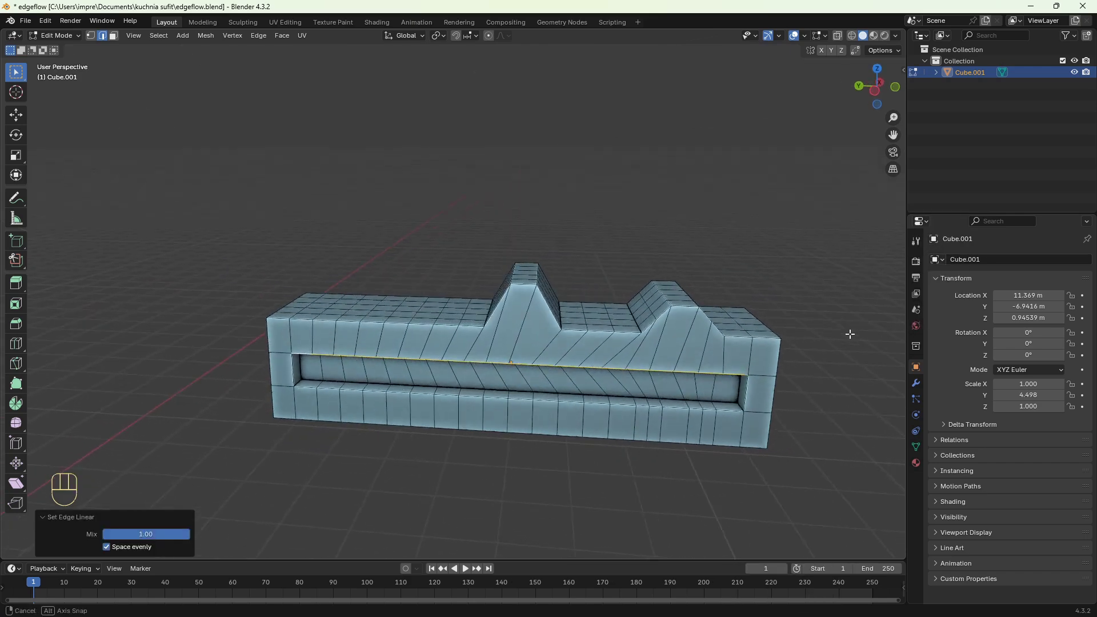
mouse_move(850, 334)
middle_down()
mouse_move(877, 326)
mouse_move(853, 329)
middle_up()
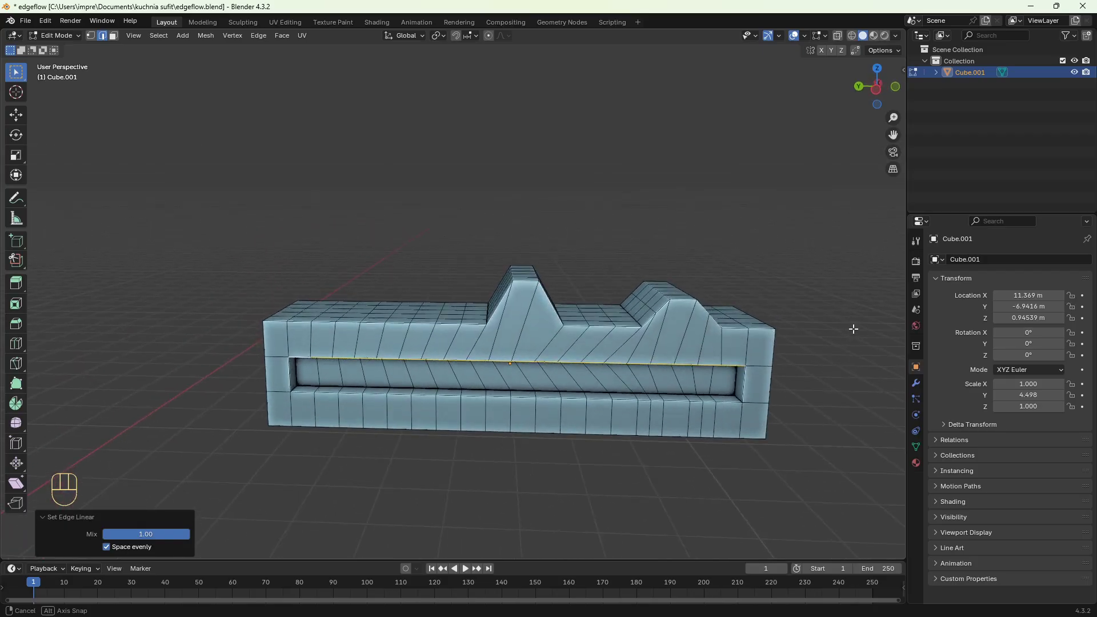
middle_drag(853, 330, 853, 329)
click(107, 547)
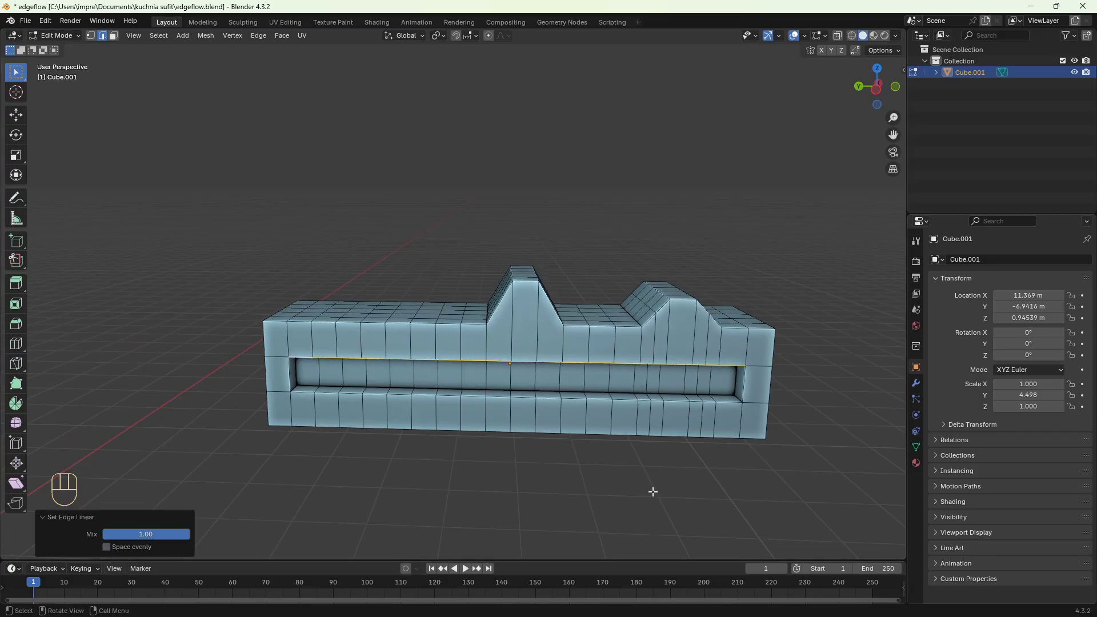
Flatten the smaller bump by applying Set Flow to its six edge loops with Min Angle raised to its maximum
middle_drag(653, 492, 644, 436)
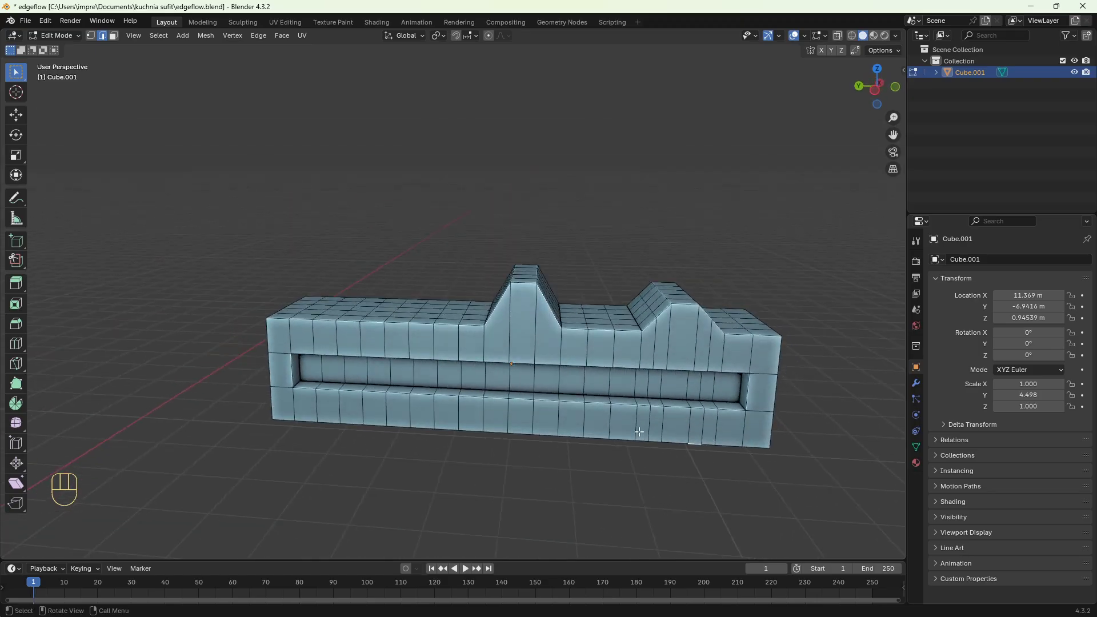
alt+click(635, 427)
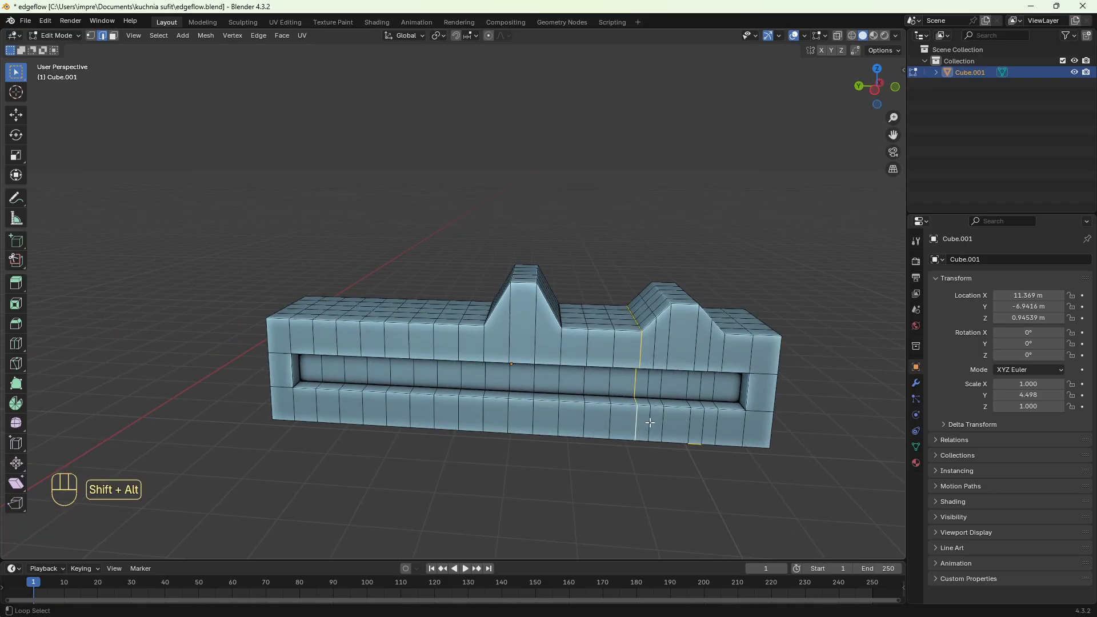
alt+shift+click(649, 424)
alt+shift+click(663, 423)
alt+shift+click(689, 422)
alt+shift+click(703, 421)
alt+shift+click(717, 422)
right_click(355, 287)
mouse_move(366, 224)
click(405, 223)
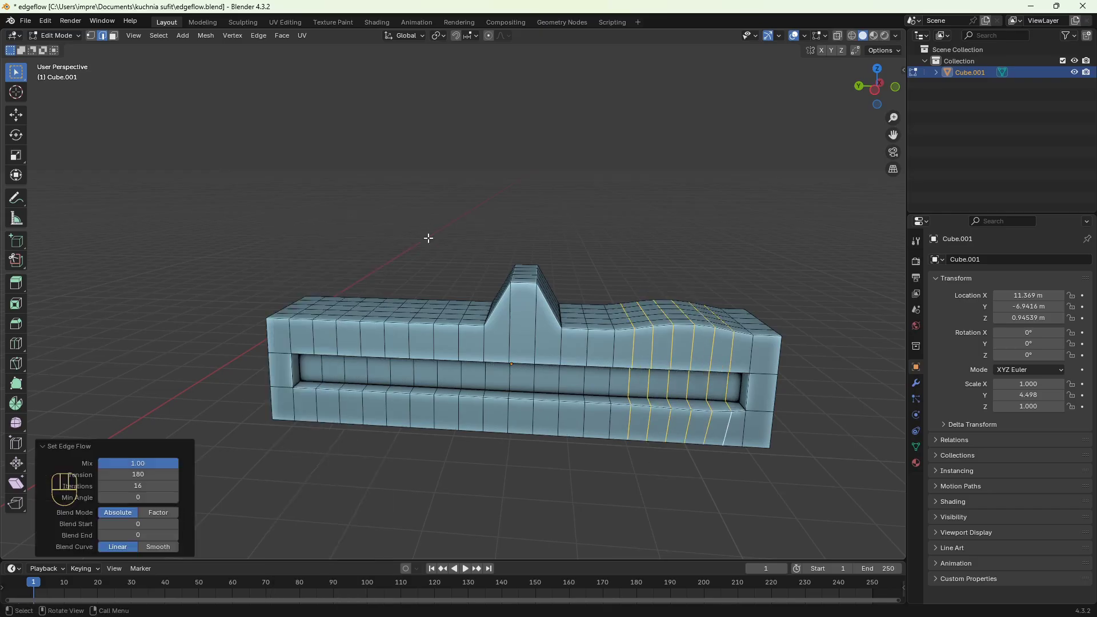
drag(138, 498, 217, 498)
Flatten the taller bump by selecting the two edge loops at its peak and applying Set Flow
click(524, 487)
middle_drag(524, 486, 515, 473)
alt+shift+click(517, 341)
alt+shift+click(535, 343)
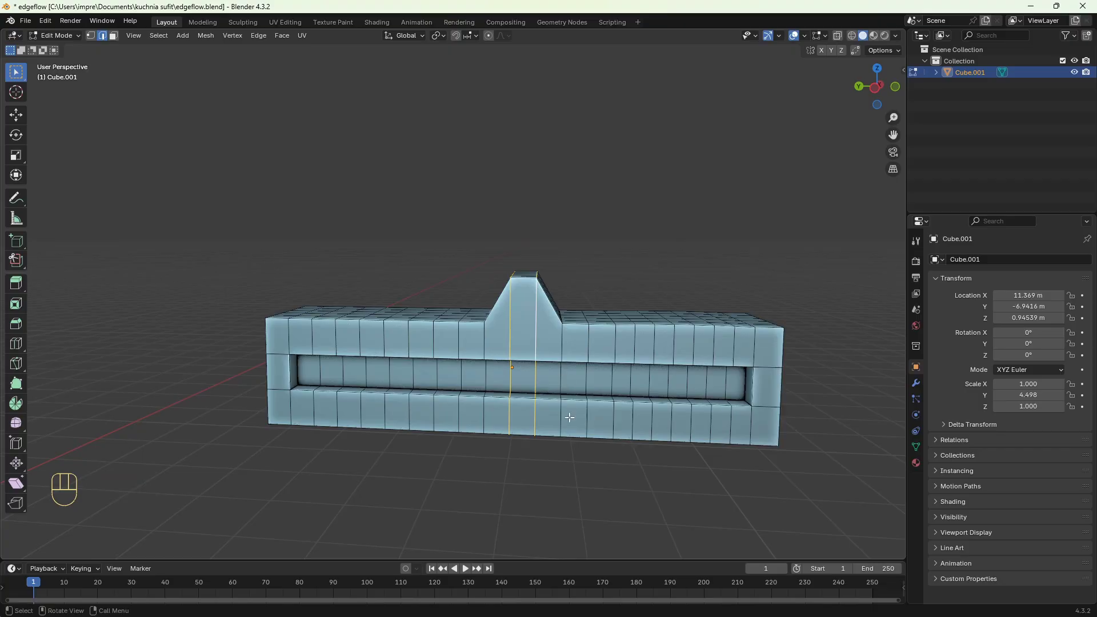
key(ctrl+e)
mouse_move(235, 223)
click(309, 222)
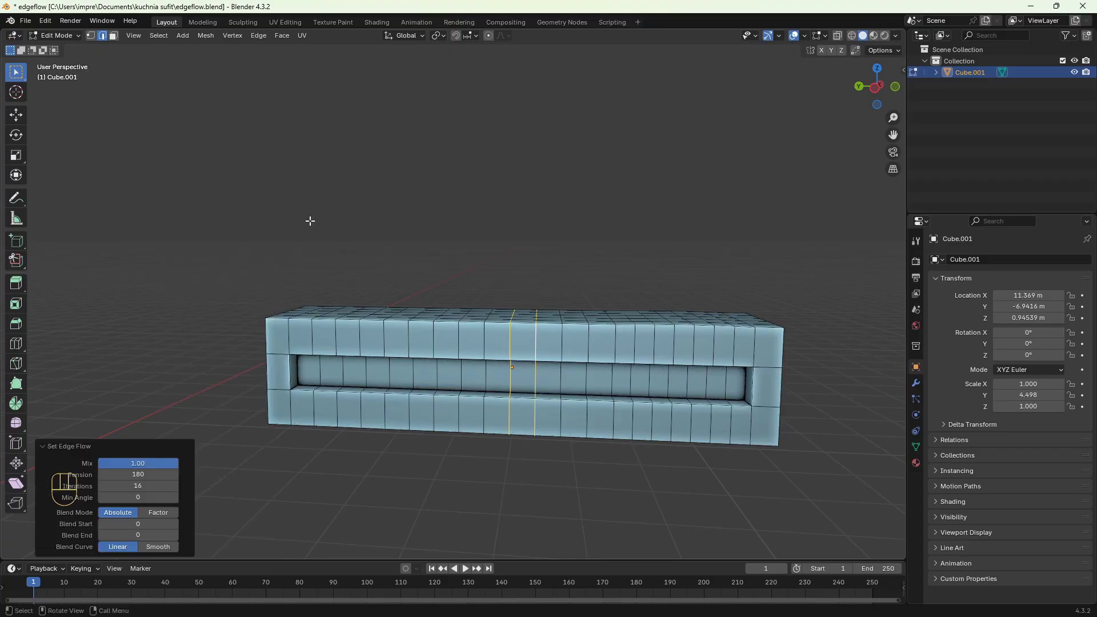
Select the crosswise edge loops along the flattened block, from near one end to past the middle
click(445, 444)
mouse_move(456, 448)
middle_down()
mouse_move(471, 449)
mouse_move(447, 445)
middle_up()
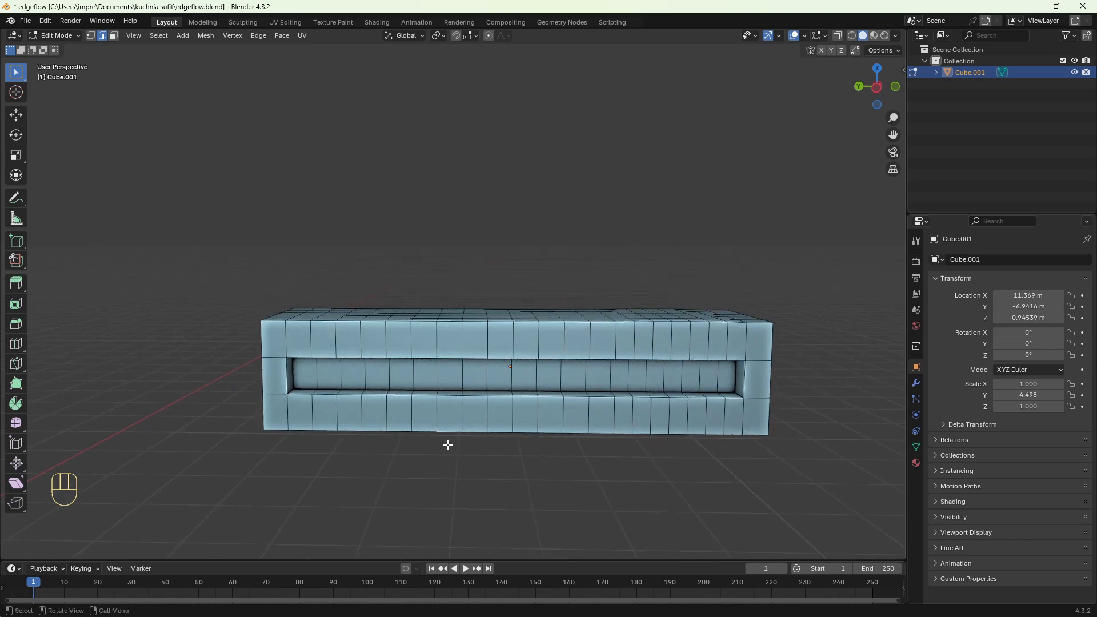
alt+shift+click(313, 415)
alt+shift+click(338, 413)
alt+shift+click(363, 411)
alt+shift+click(387, 411)
alt+shift+click(412, 410)
alt+shift+click(438, 409)
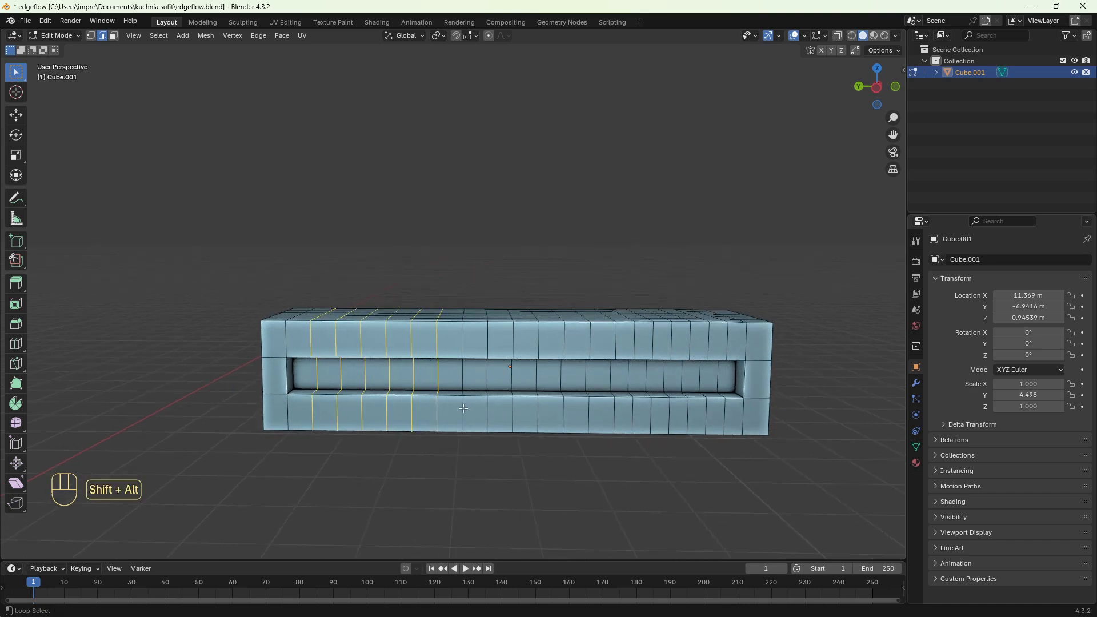
alt+shift+click(463, 408)
alt+shift+click(513, 408)
alt+shift+click(538, 408)
alt+shift+click(564, 408)
alt+shift+click(589, 407)
alt+shift+click(615, 407)
alt+shift+click(634, 407)
alt+shift+click(651, 406)
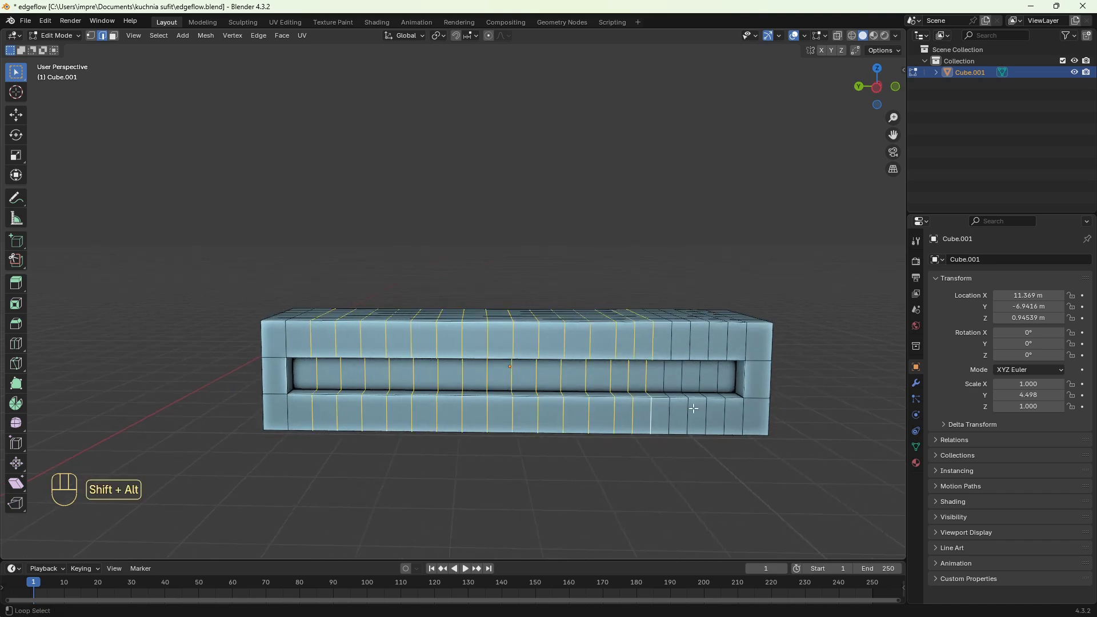